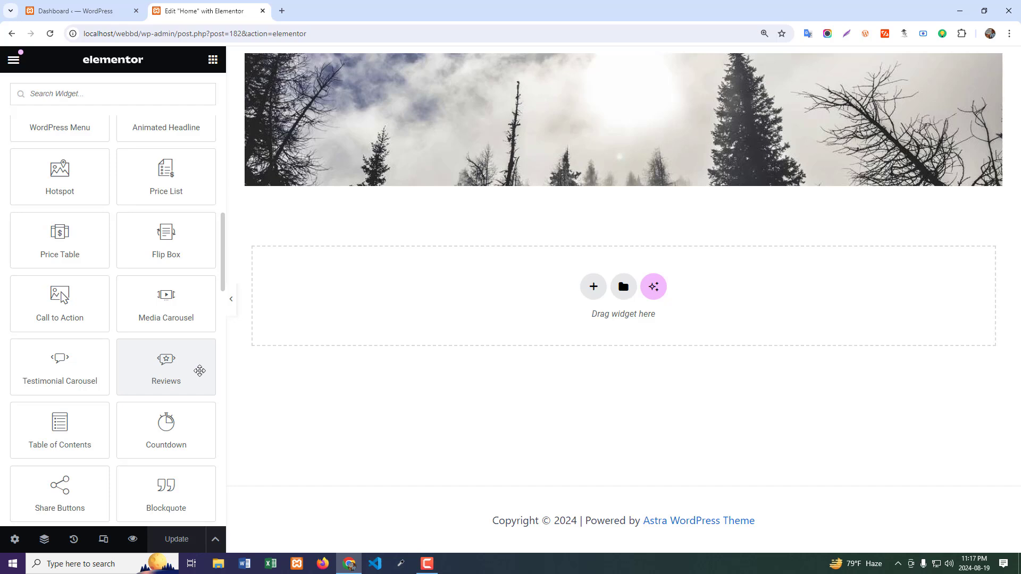
- Add a new single-column container with downward direction below the forest image
{"action": "left_click", "coordinate": [593, 287]}
{"action": "left_click", "coordinate": [574, 340]}
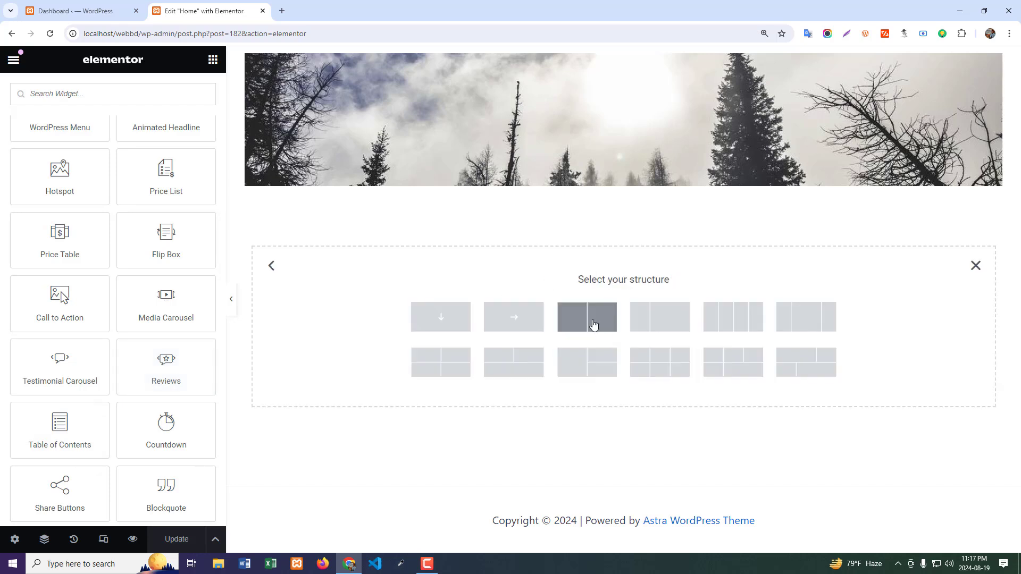
{"action": "left_click", "coordinate": [412, 328]}
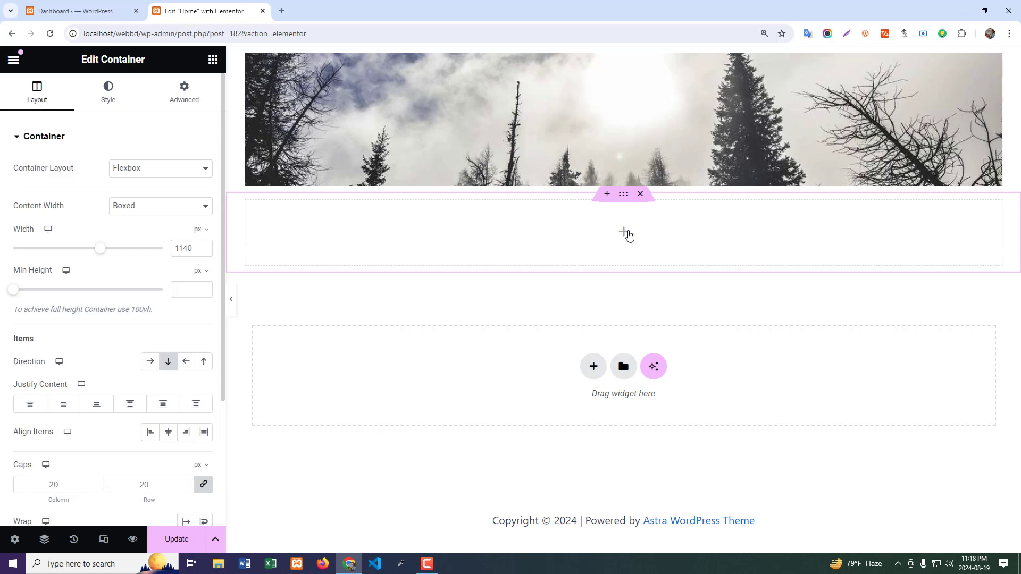
- Place a Reviews widget inside the new empty container
{"action": "left_click", "coordinate": [625, 233]}
{"action": "scroll", "coordinate": [154, 404], "scroll_direction": "down", "scroll_amount": 10}
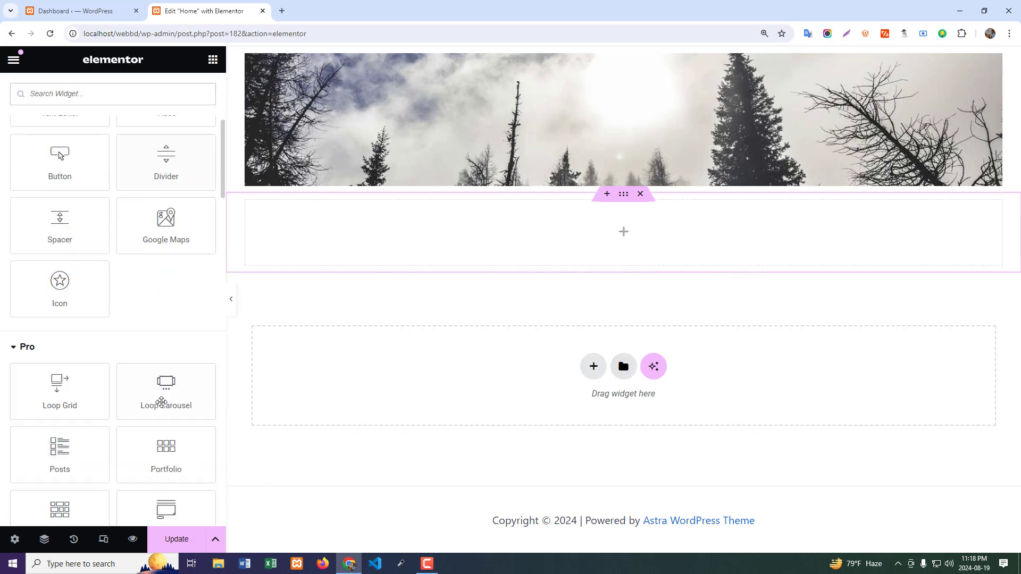
{"action": "scroll", "coordinate": [143, 405], "scroll_direction": "down", "scroll_amount": 2}
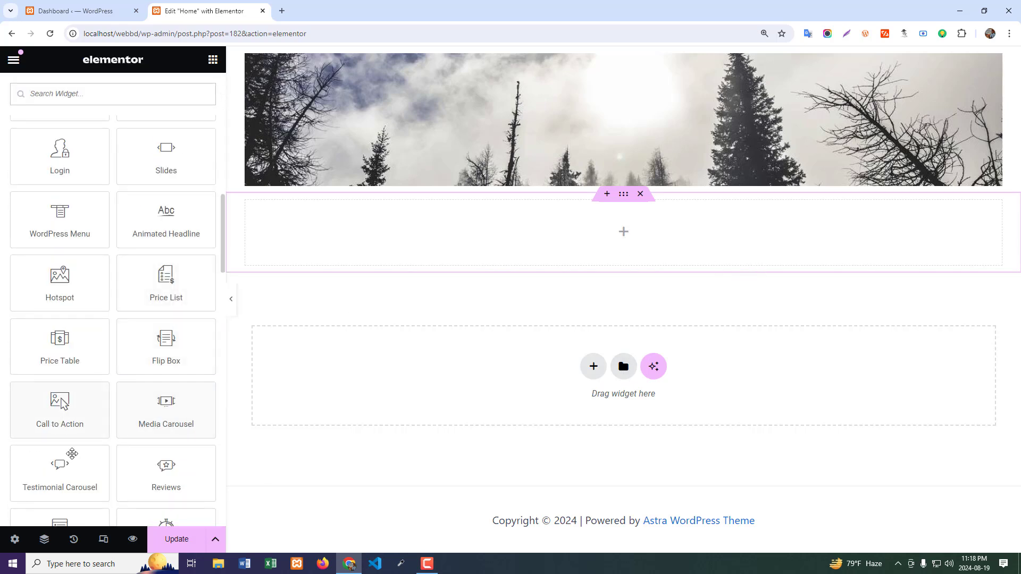
{"action": "left_click_drag", "start_coordinate": [164, 471], "coordinate": [582, 233]}
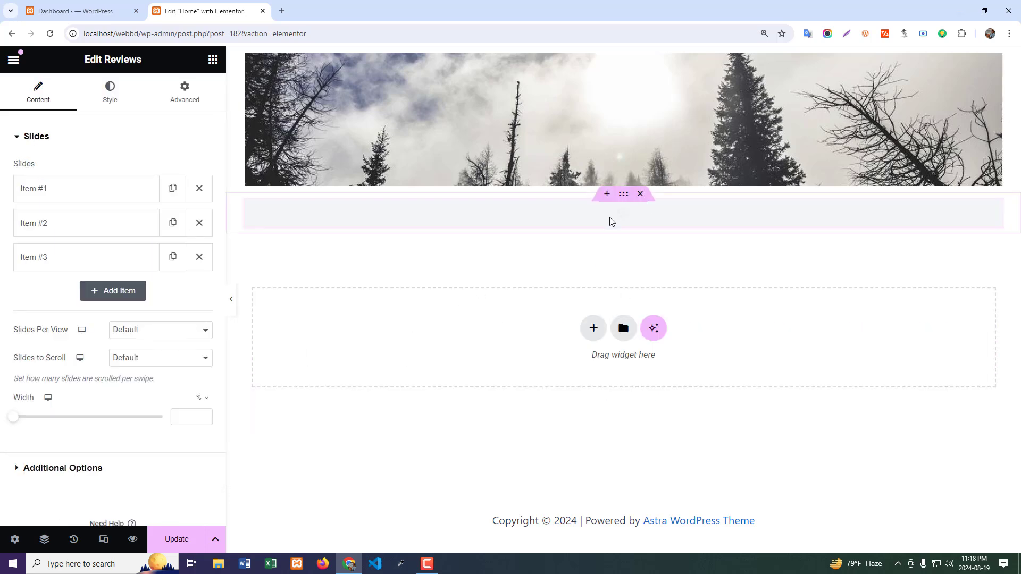
- Set the container's padding to 50 px top and bottom and 0 px right and left
{"action": "left_click", "coordinate": [624, 194]}
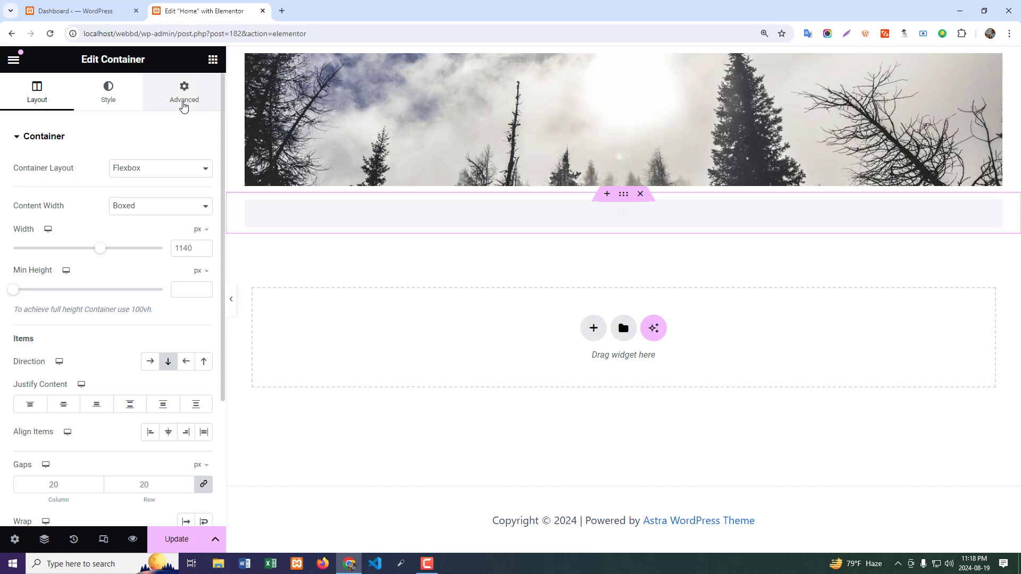
{"action": "left_click", "coordinate": [182, 100]}
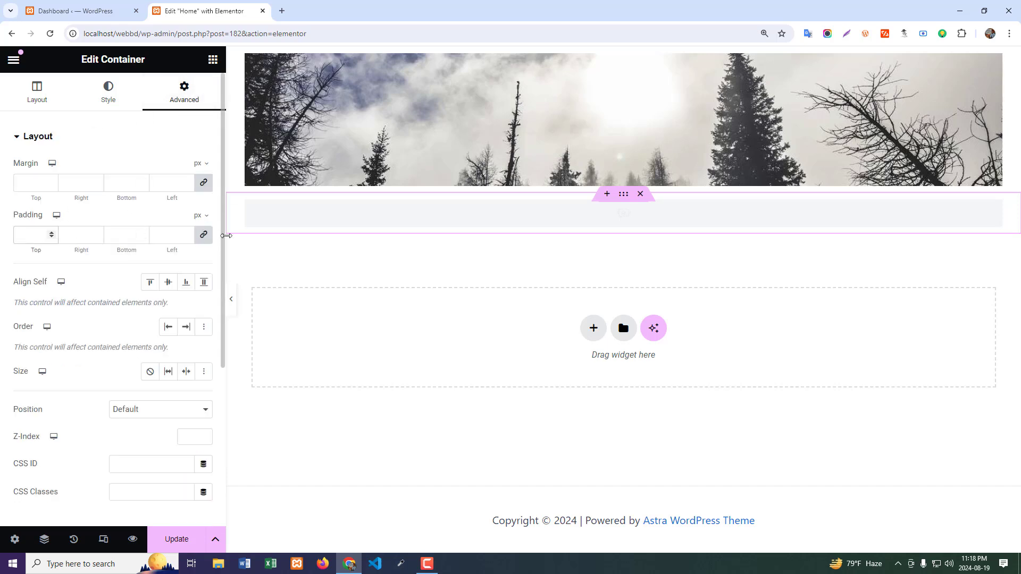
{"action": "left_click", "coordinate": [19, 241]}
{"action": "type", "text": "0"}
{"action": "double_click", "coordinate": [38, 236]}
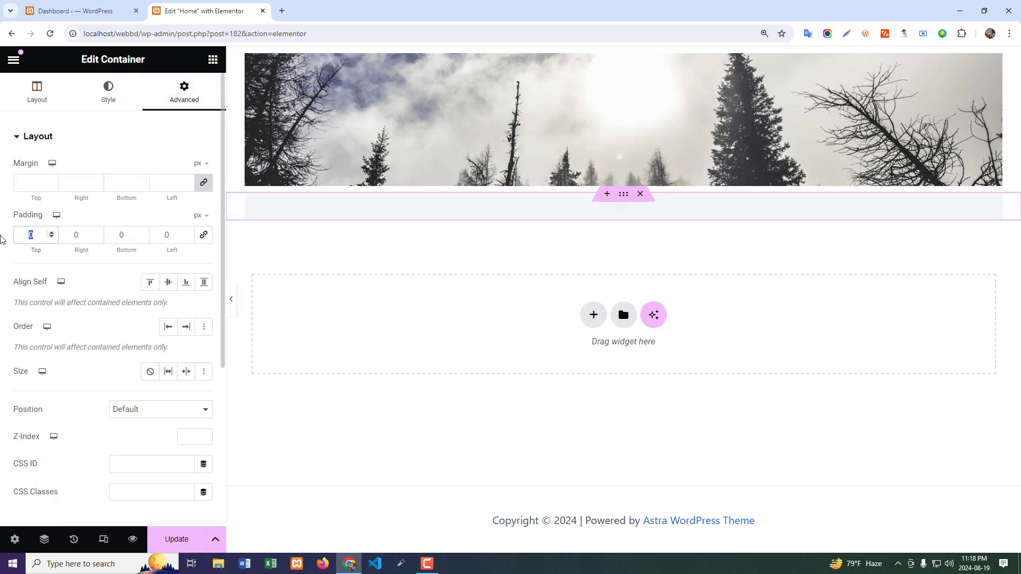
{"action": "type", "text": "50"}
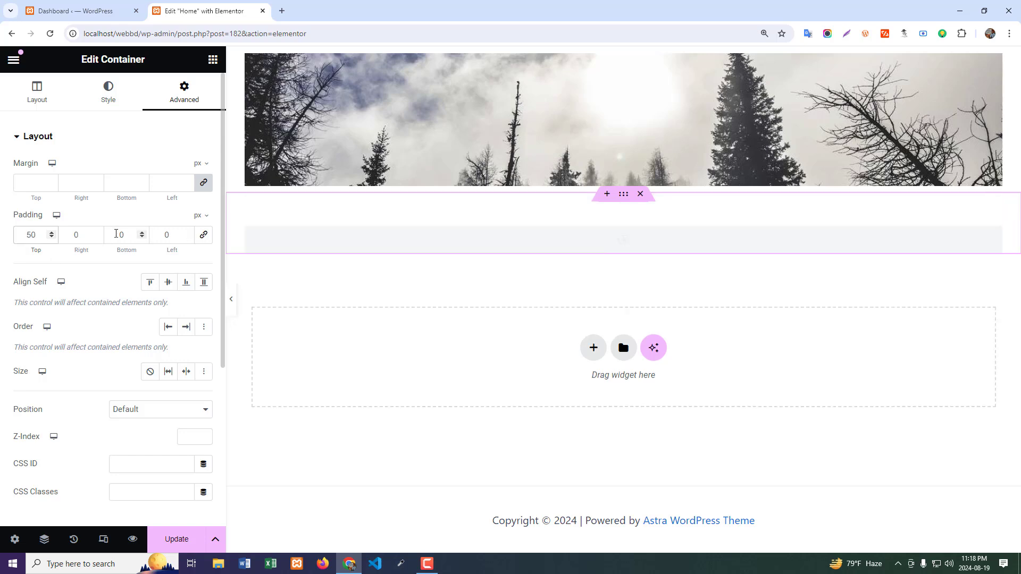
{"action": "double_click", "coordinate": [133, 238]}
{"action": "type", "text": "50"}
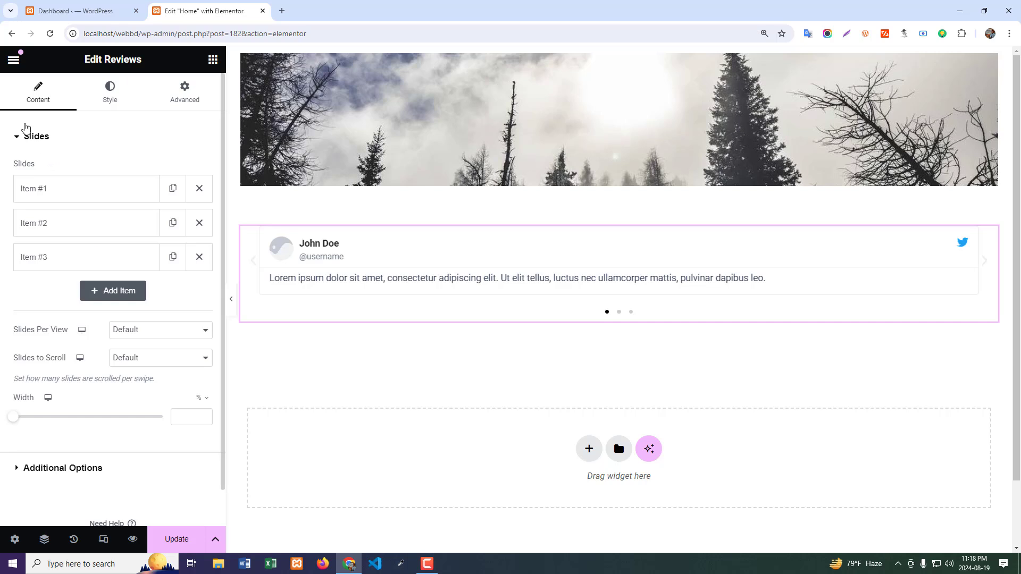
- Add a fourth item to the Reviews widget's slides
{"action": "left_click", "coordinate": [18, 136]}
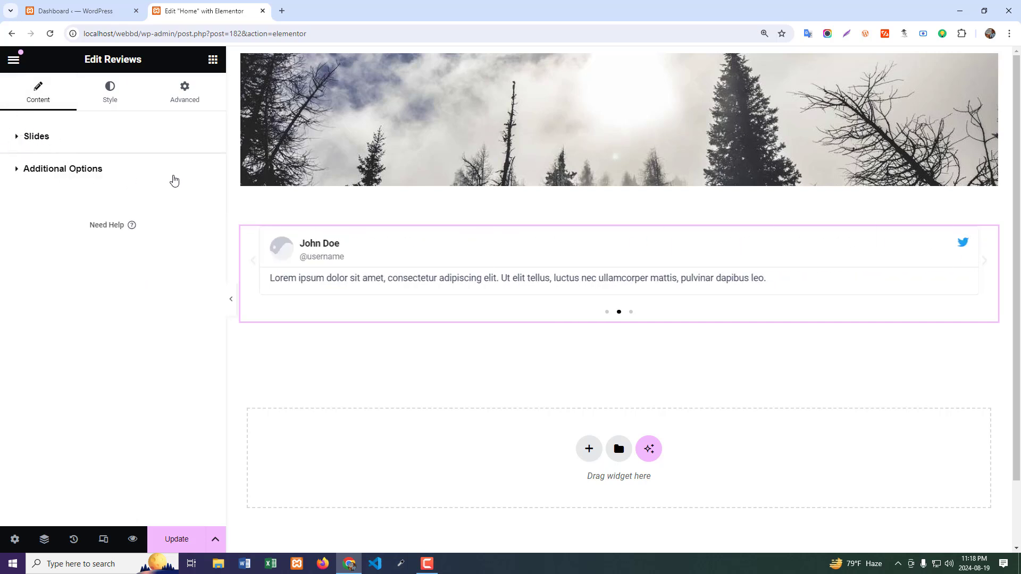
{"action": "left_click", "coordinate": [47, 142]}
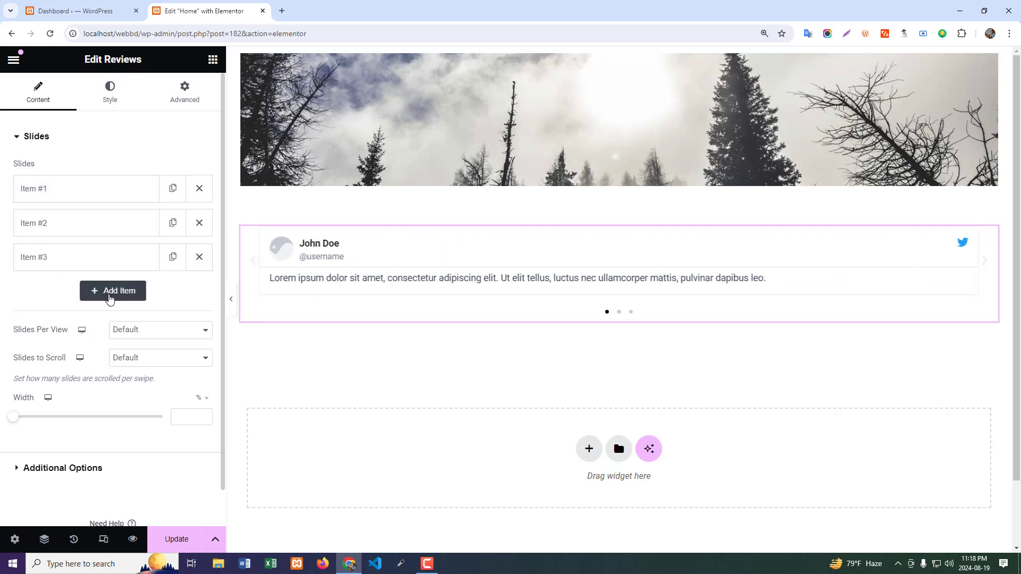
{"action": "left_click", "coordinate": [109, 292]}
{"action": "left_click", "coordinate": [96, 294]}
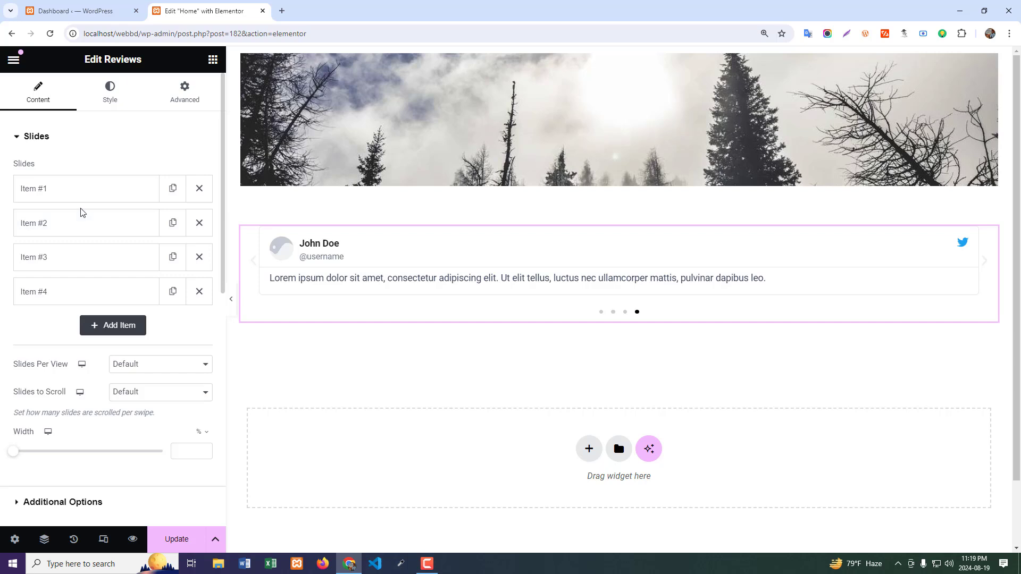
- Set the image of review Item #1 to the media library photo of the man in the dark blue sweater
{"action": "left_click", "coordinate": [74, 193]}
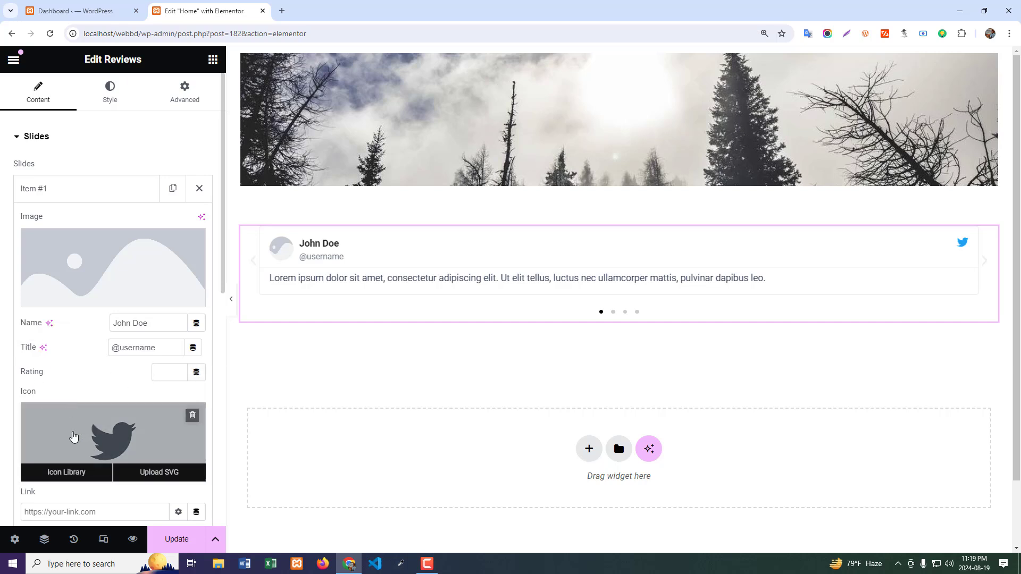
{"action": "left_click", "coordinate": [88, 193]}
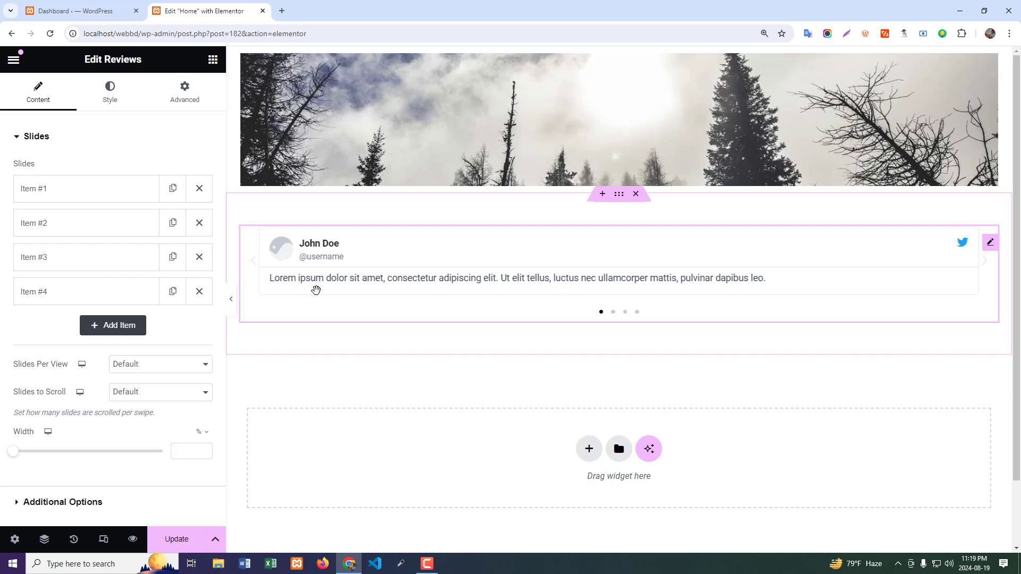
{"action": "left_click", "coordinate": [95, 199]}
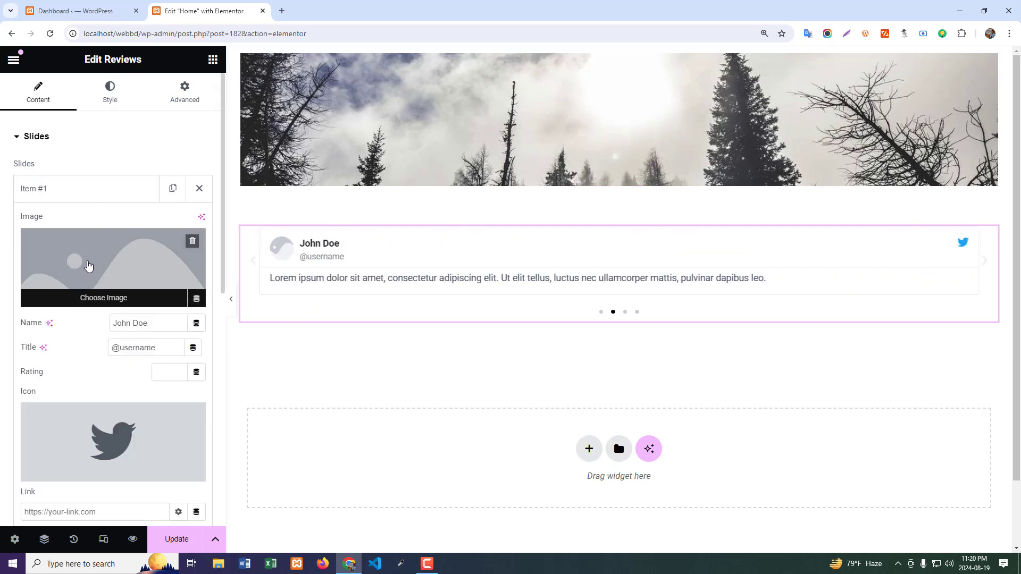
{"action": "left_click", "coordinate": [81, 266]}
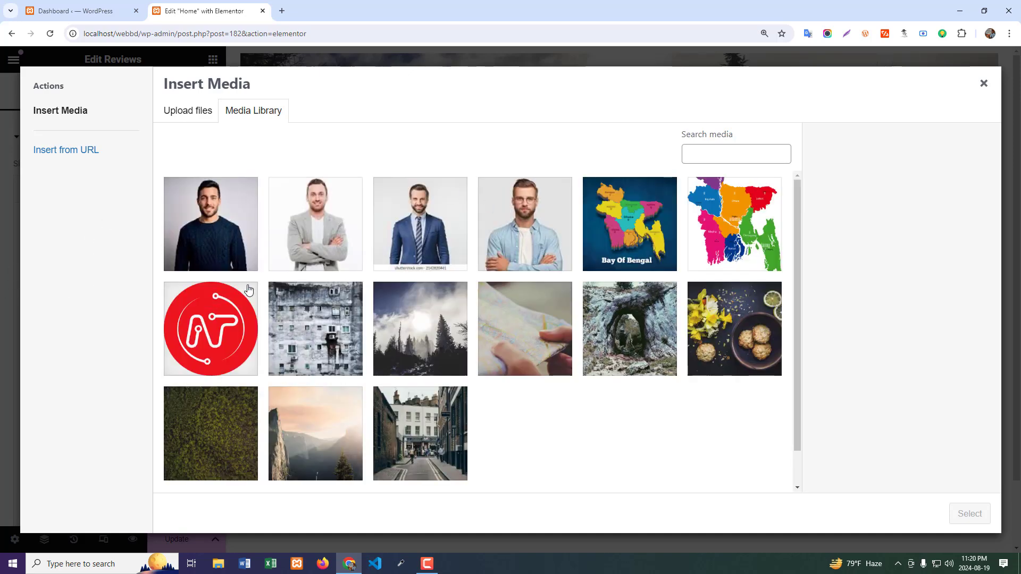
{"action": "left_click", "coordinate": [235, 235]}
{"action": "left_click", "coordinate": [969, 514]}
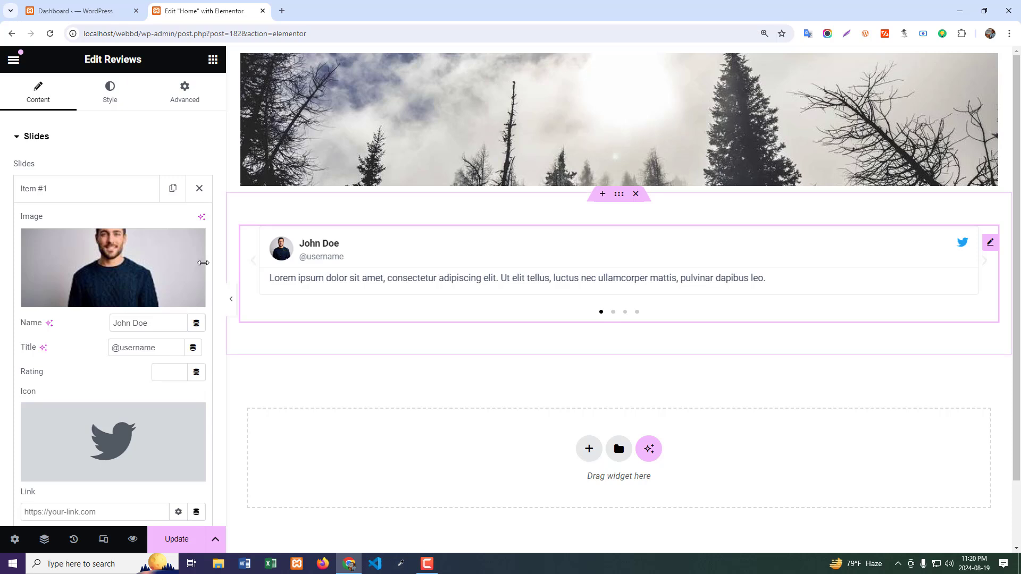
- Enter the reviewer's name for Item #1, with the title CEO and a rating of 5
{"action": "left_click_drag", "start_coordinate": [154, 323], "coordinate": [1, 330]}
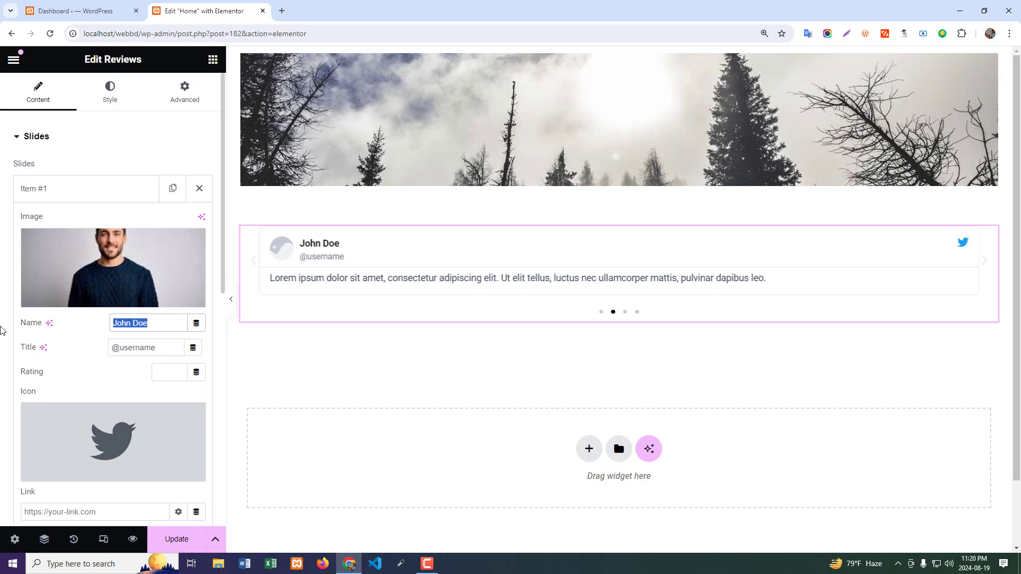
{"action": "type", "text": "Mridul"}
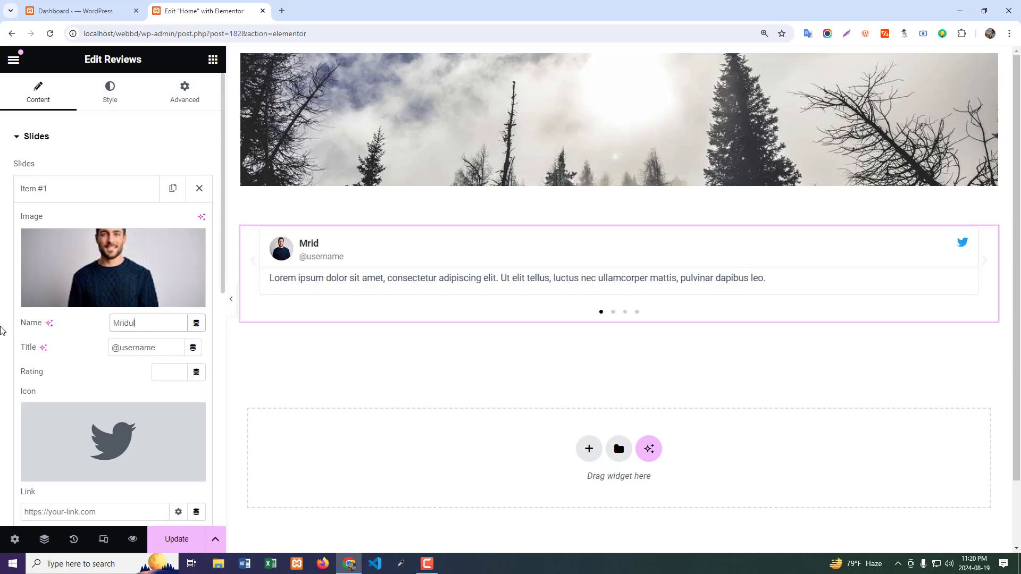
{"action": "key", "text": "Tab"}
{"action": "left_click_drag", "start_coordinate": [44, 355], "coordinate": [29, 355]}
{"action": "type", "text": "CEO"}
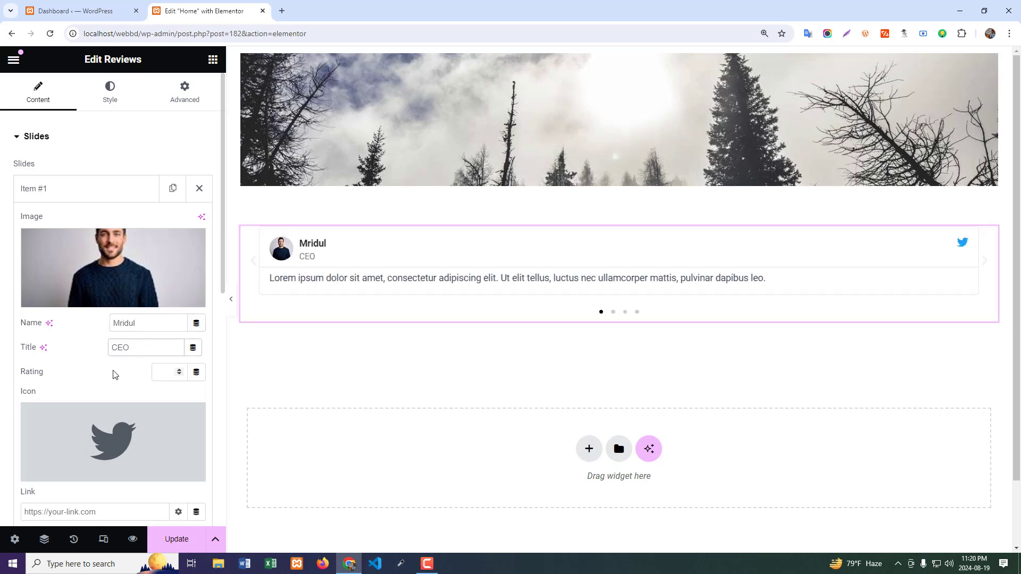
{"action": "left_click", "coordinate": [168, 374]}
{"action": "type", "text": "5"}
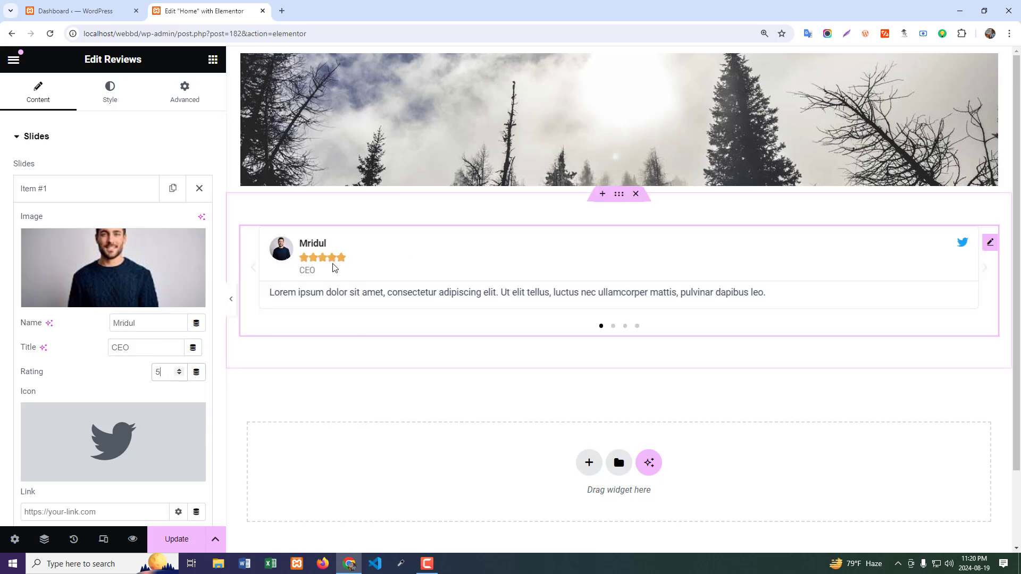
- Replace Item #1's icon with the Instagram icon, filtering the icon library by "in"
{"action": "scroll", "coordinate": [64, 415], "scroll_direction": "down", "scroll_amount": 2}
{"action": "mouse_move", "coordinate": [106, 330]}
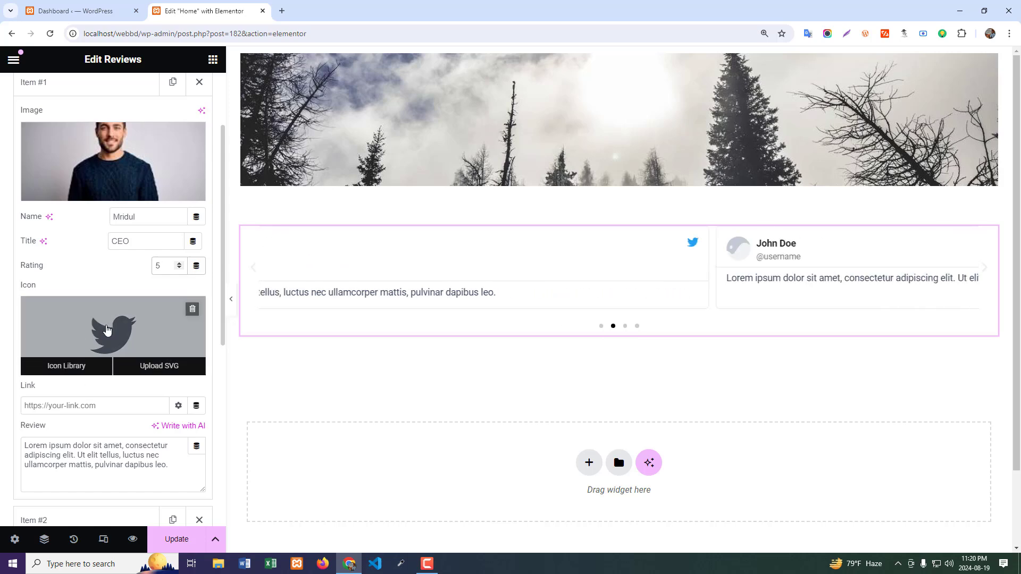
{"action": "mouse_move", "coordinate": [118, 347]}
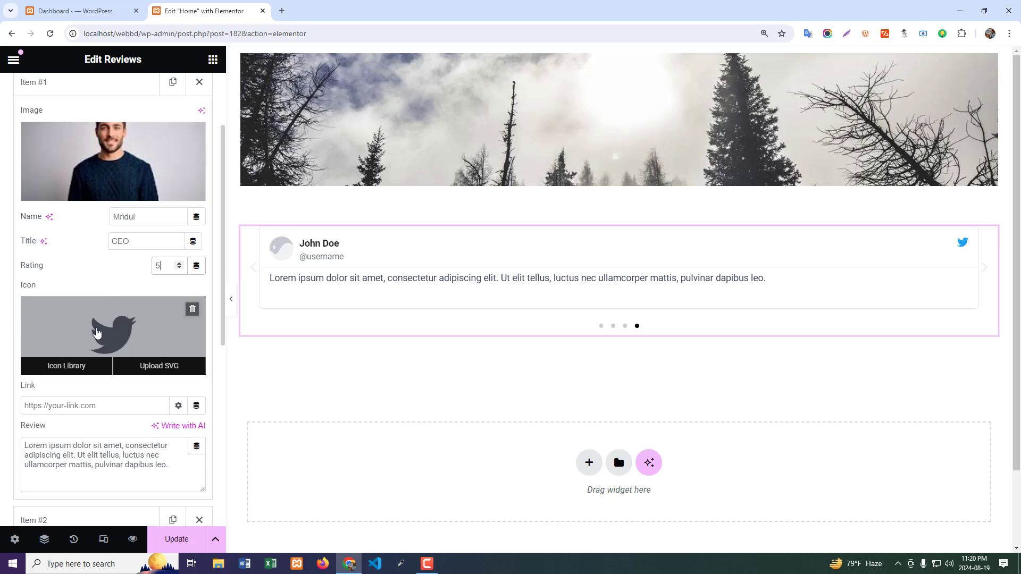
{"action": "left_click", "coordinate": [130, 335]}
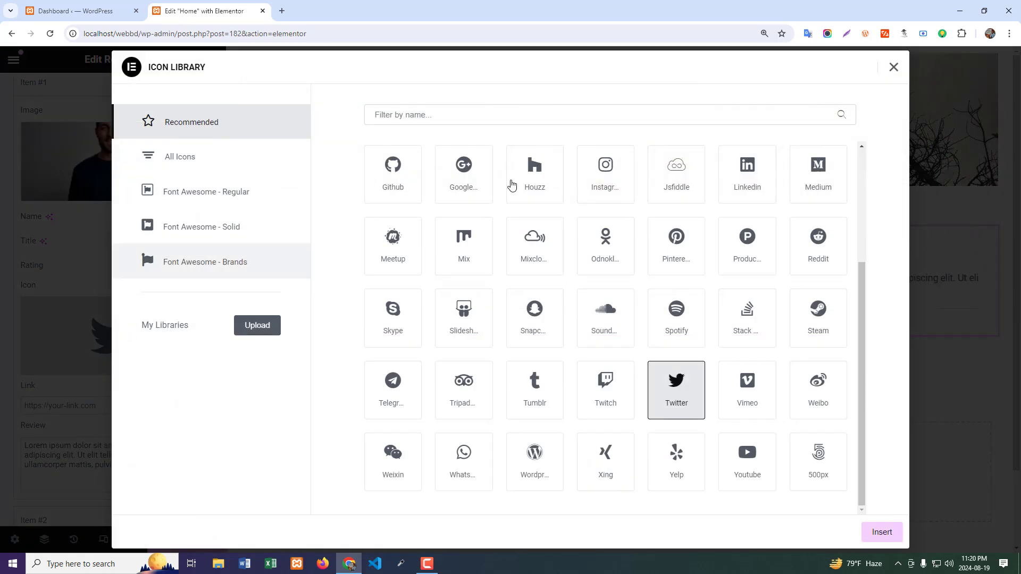
{"action": "left_click", "coordinate": [453, 115]}
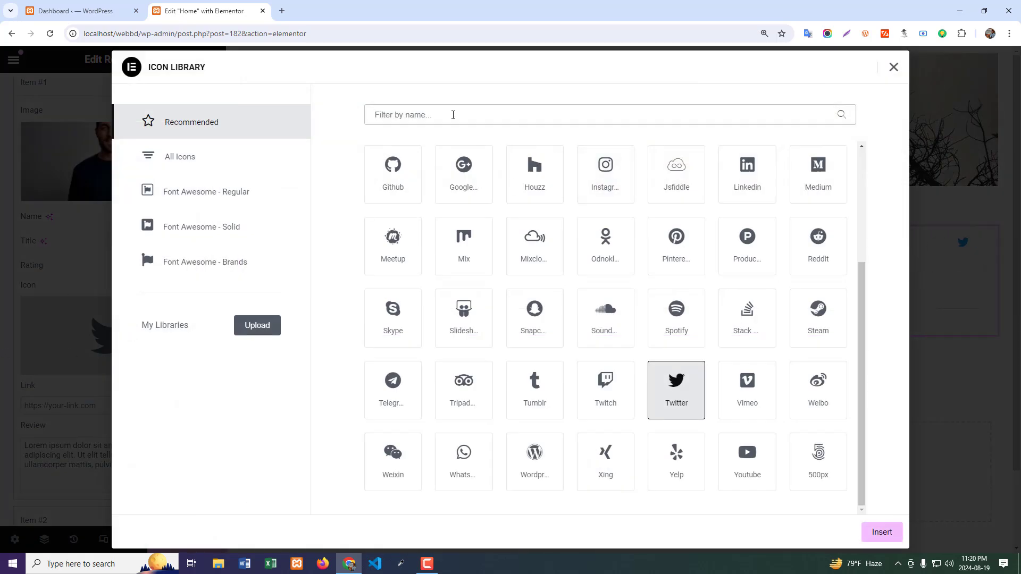
{"action": "type", "text": "in"}
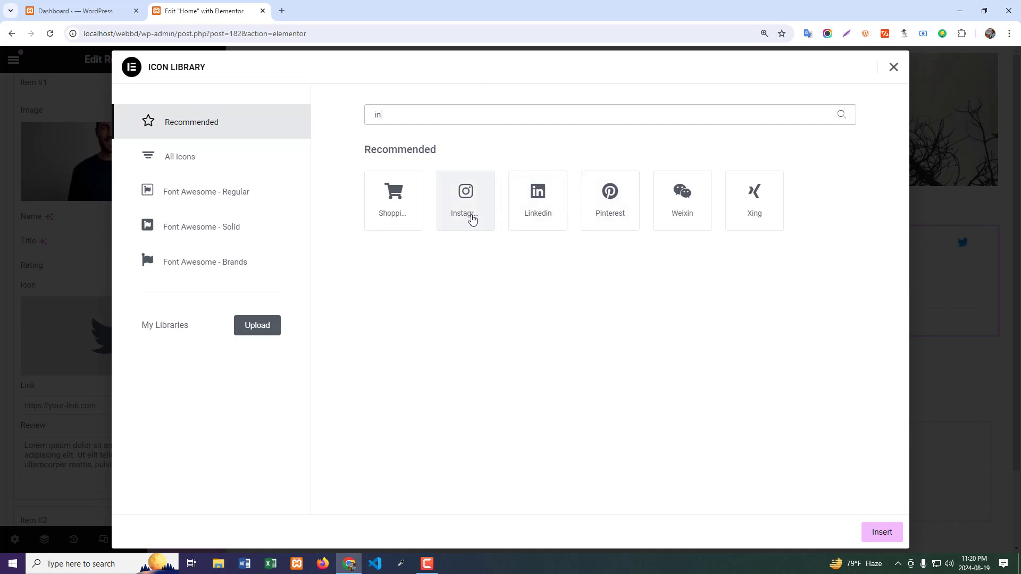
{"action": "left_click", "coordinate": [469, 218]}
{"action": "left_click", "coordinate": [891, 534]}
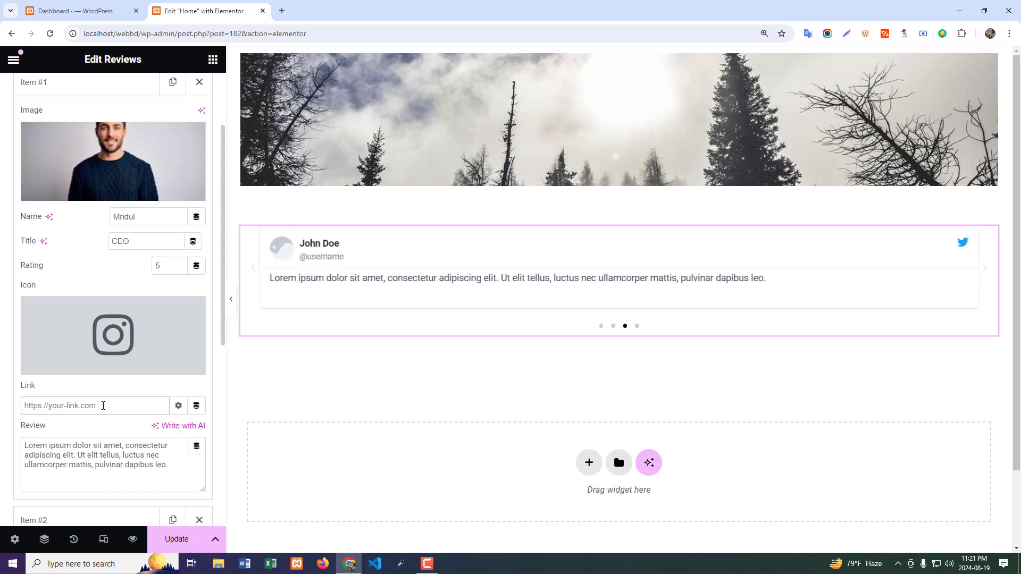
- Set the link of review Item #1 to "#"
{"action": "left_click", "coordinate": [104, 405]}
{"action": "type", "text": "#"}
{"action": "scroll", "coordinate": [39, 449], "scroll_direction": "down", "scroll_amount": 1}
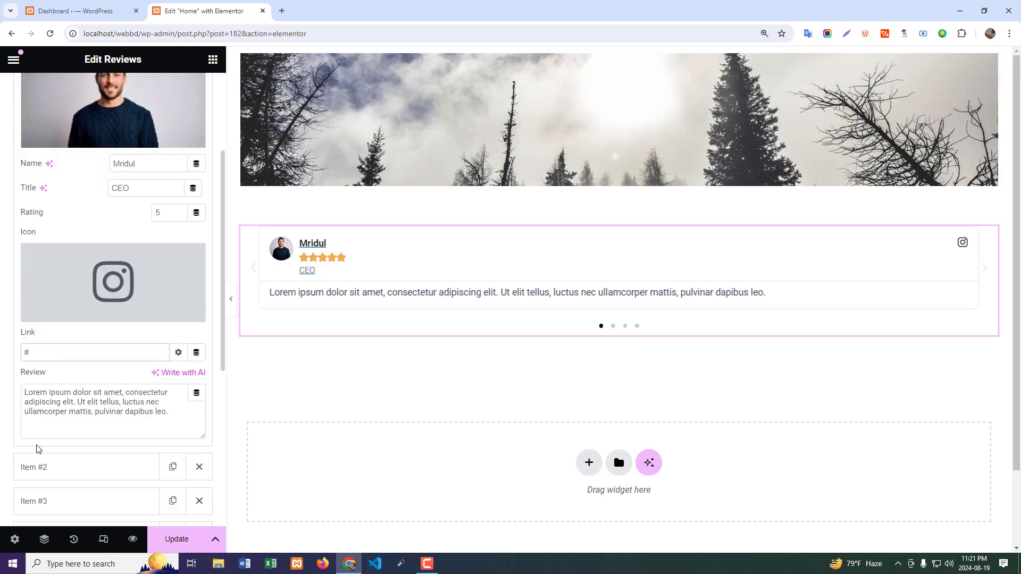
{"action": "left_click_drag", "start_coordinate": [171, 418], "coordinate": [23, 394]}
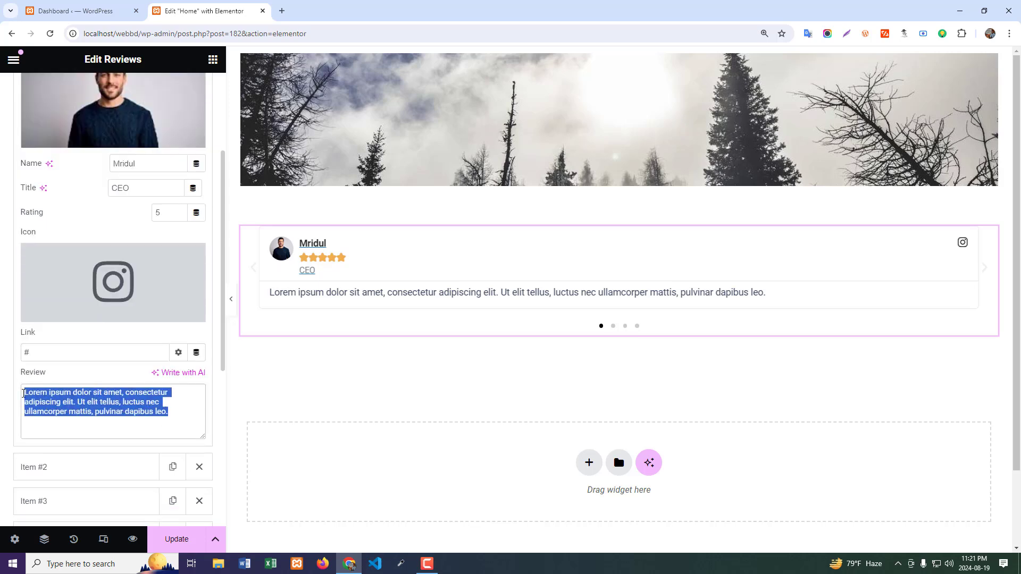
{"action": "left_click", "coordinate": [88, 412]}
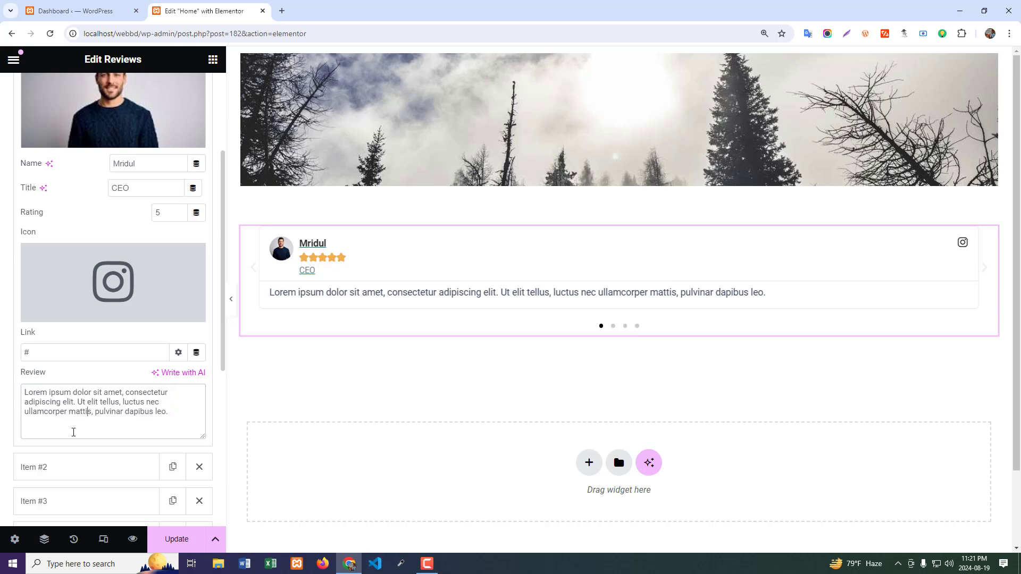
{"action": "left_click_drag", "start_coordinate": [163, 411], "coordinate": [22, 393]}
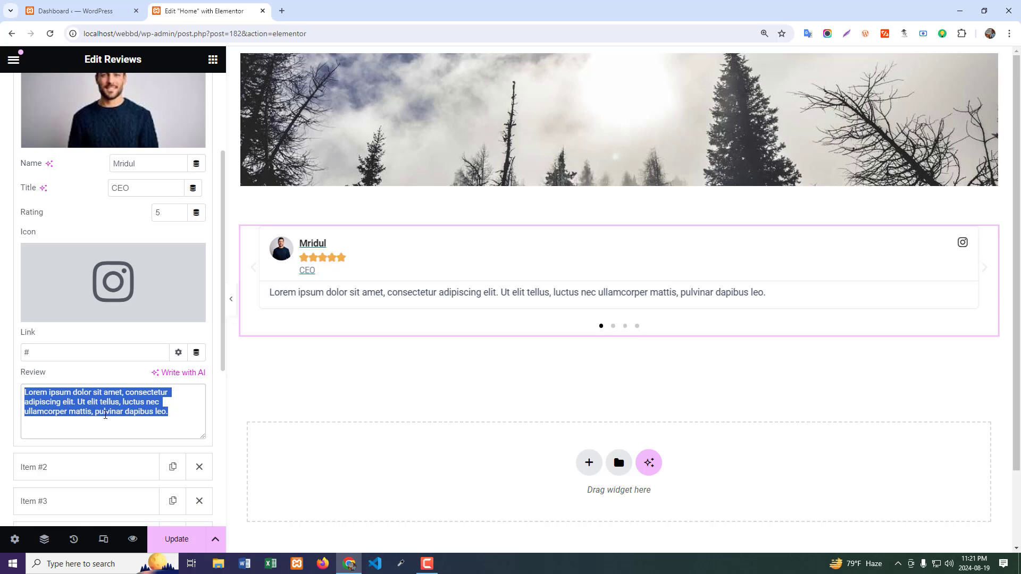
{"action": "scroll", "coordinate": [116, 418], "scroll_direction": "up", "scroll_amount": 1}
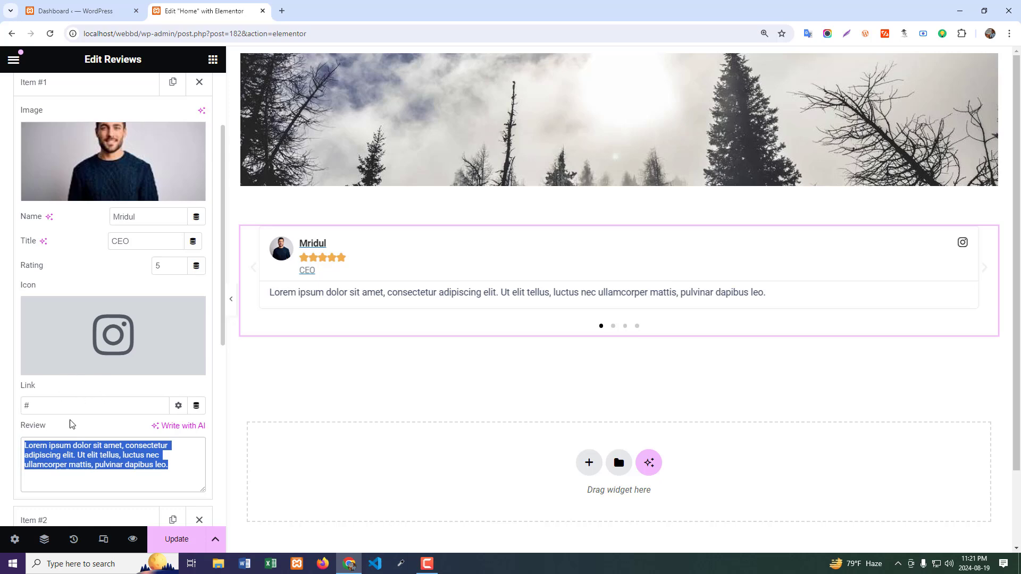
{"action": "left_click", "coordinate": [178, 461]}
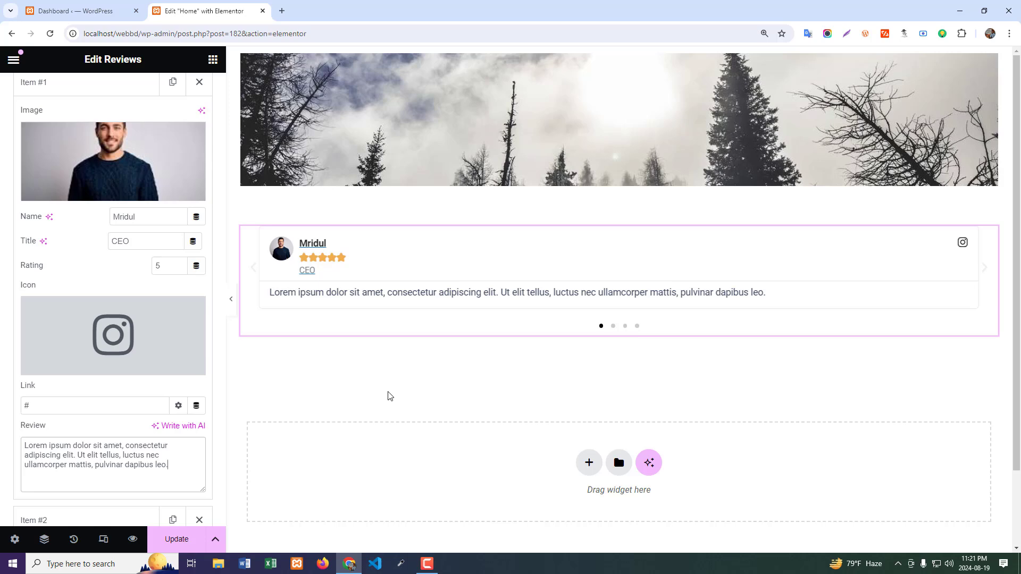
{"action": "scroll", "coordinate": [100, 399], "scroll_direction": "up", "scroll_amount": 2}
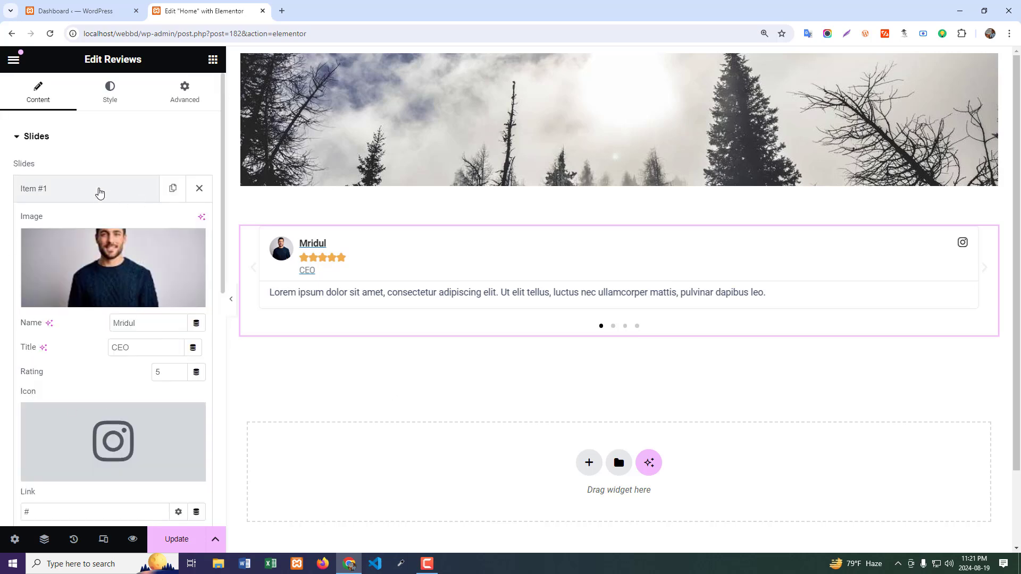
- Set the image of review Item #2 to the media library photo of the man in the light grey blazer
{"action": "left_click", "coordinate": [100, 192]}
{"action": "left_click", "coordinate": [98, 226]}
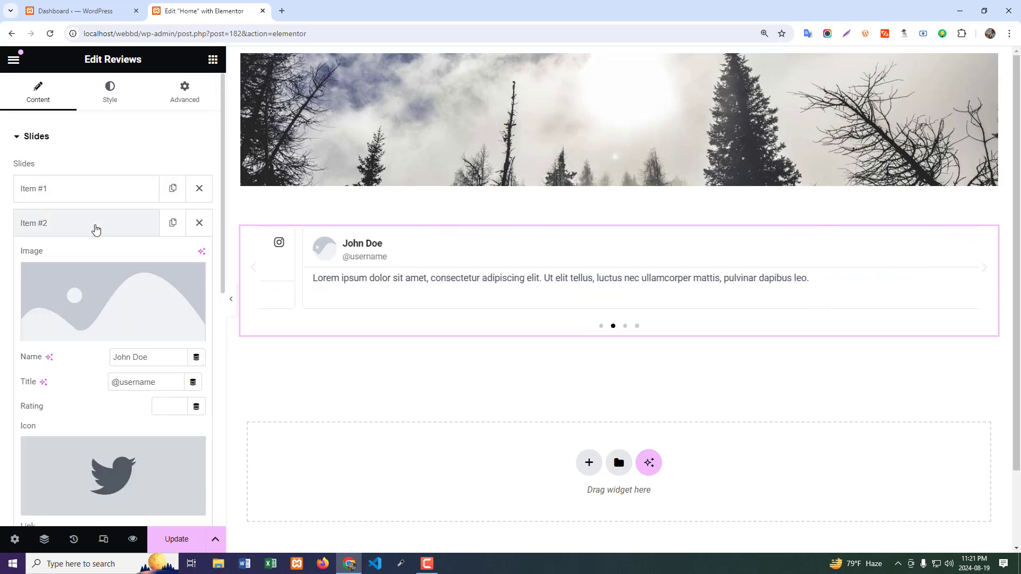
{"action": "left_click", "coordinate": [110, 317]}
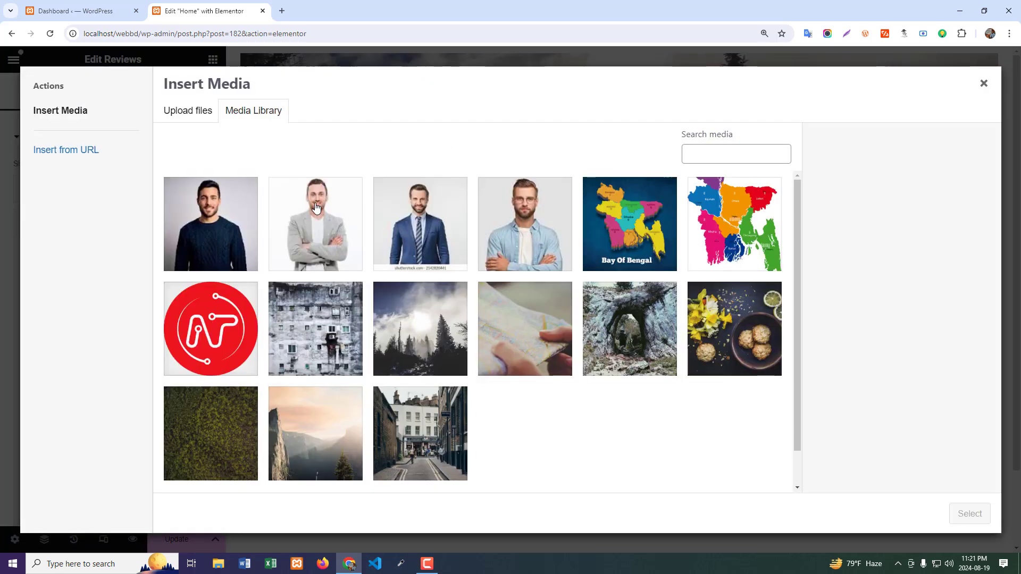
{"action": "left_click", "coordinate": [315, 208]}
{"action": "left_click", "coordinate": [969, 512]}
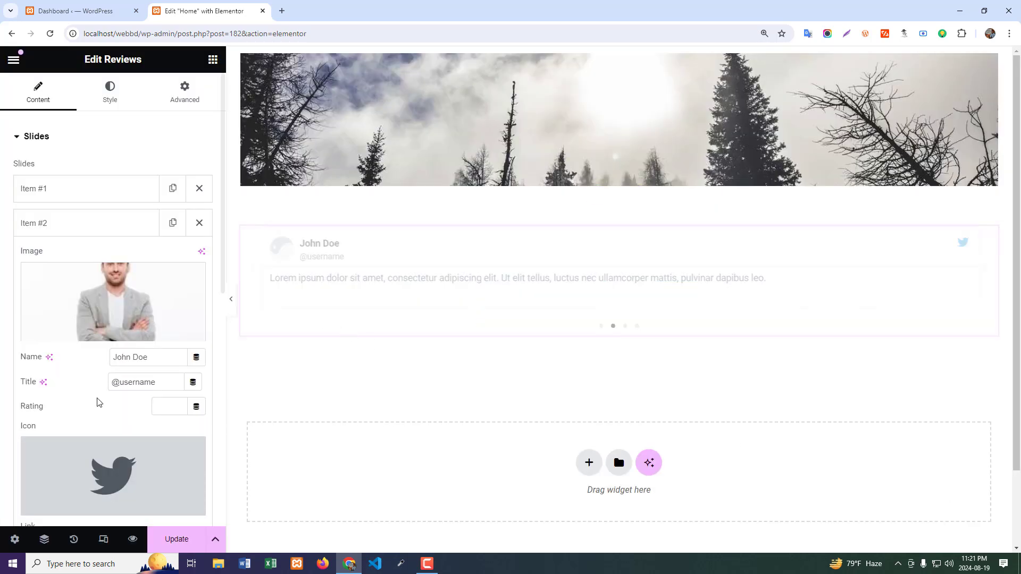
- Set the title of review Item #2 to Director and its rating to 4
{"action": "left_click_drag", "start_coordinate": [171, 358], "coordinate": [17, 362]}
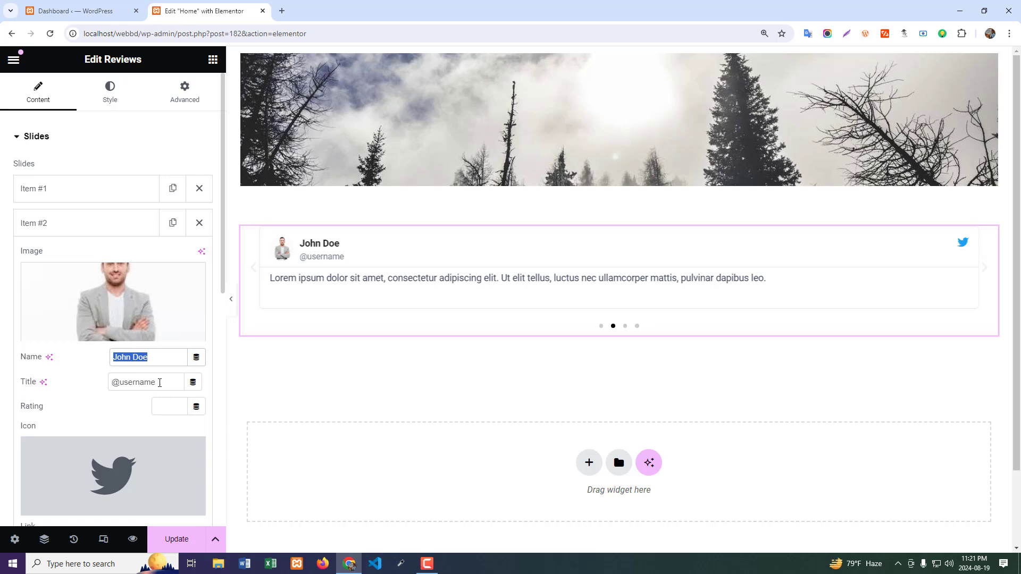
{"action": "left_click_drag", "start_coordinate": [159, 383], "coordinate": [5, 386]}
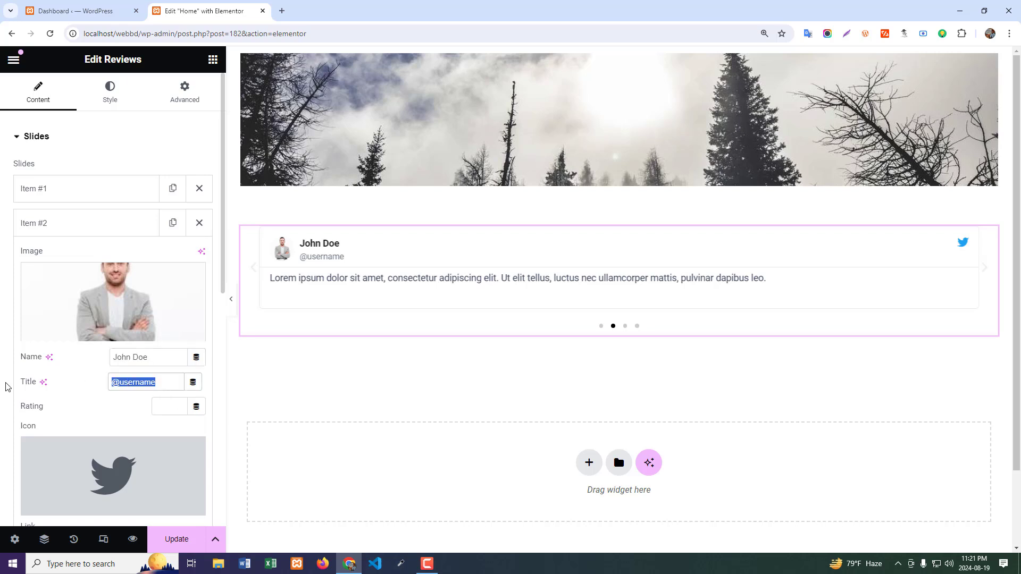
{"action": "type", "text": "Di"}
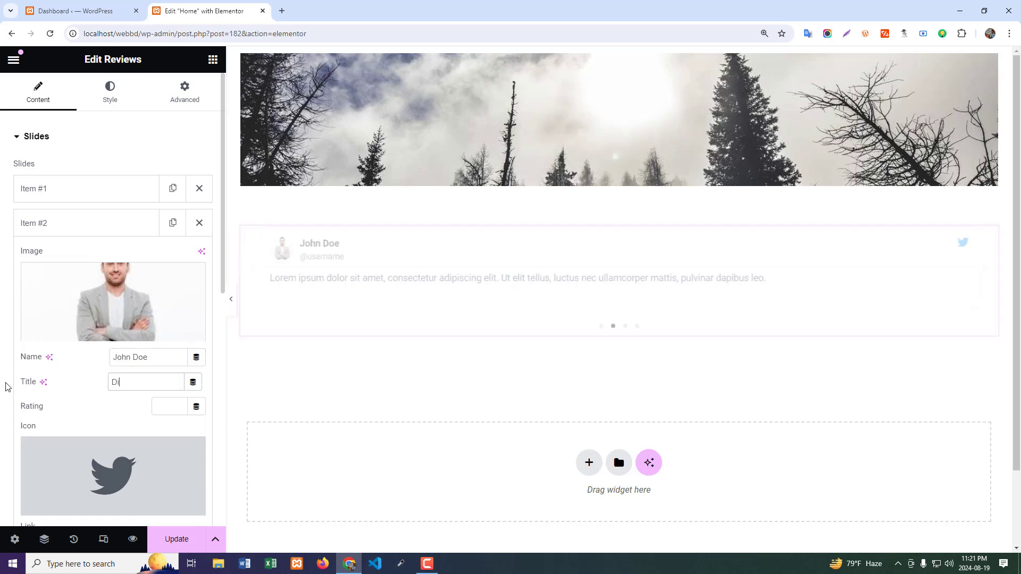
{"action": "type", "text": "rector"}
{"action": "left_click", "coordinate": [160, 410]}
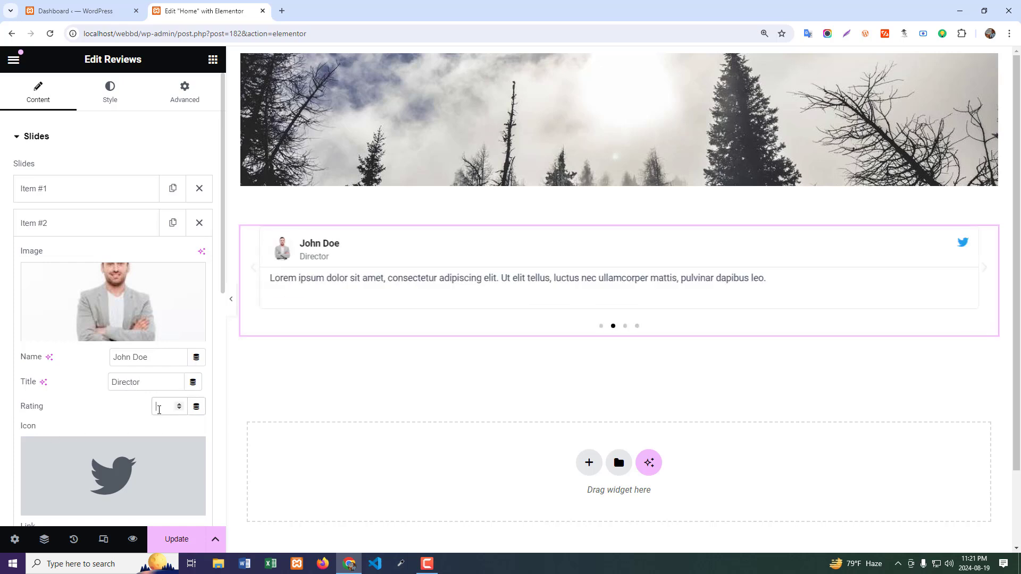
{"action": "type", "text": "4"}
- Set the link of review Item #2 to "#" and collapse the item's settings
{"action": "scroll", "coordinate": [89, 437], "scroll_direction": "down", "scroll_amount": 2}
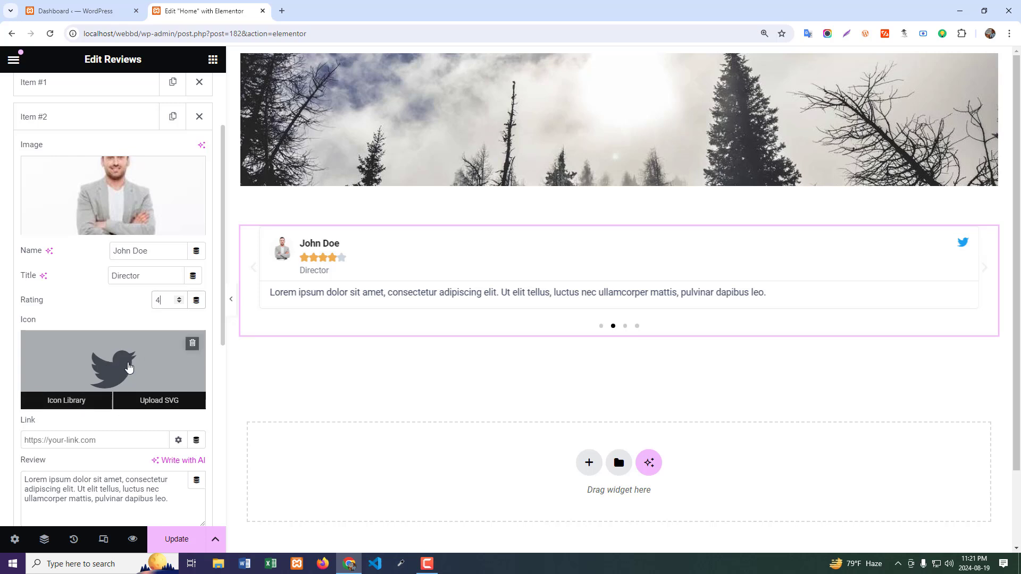
{"action": "left_click", "coordinate": [75, 445]}
{"action": "type", "text": "@"}
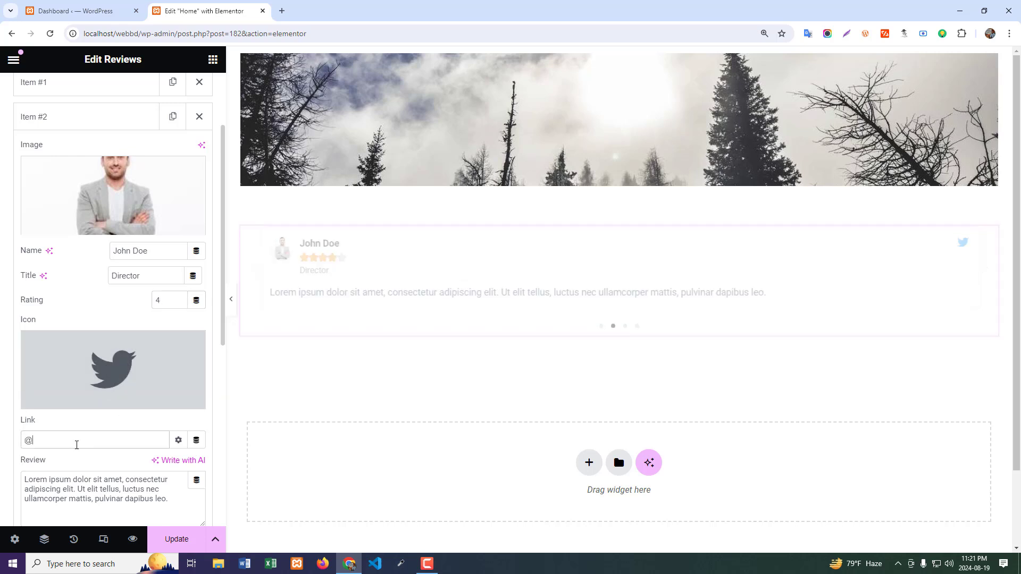
{"action": "key", "text": "BackSpace"}
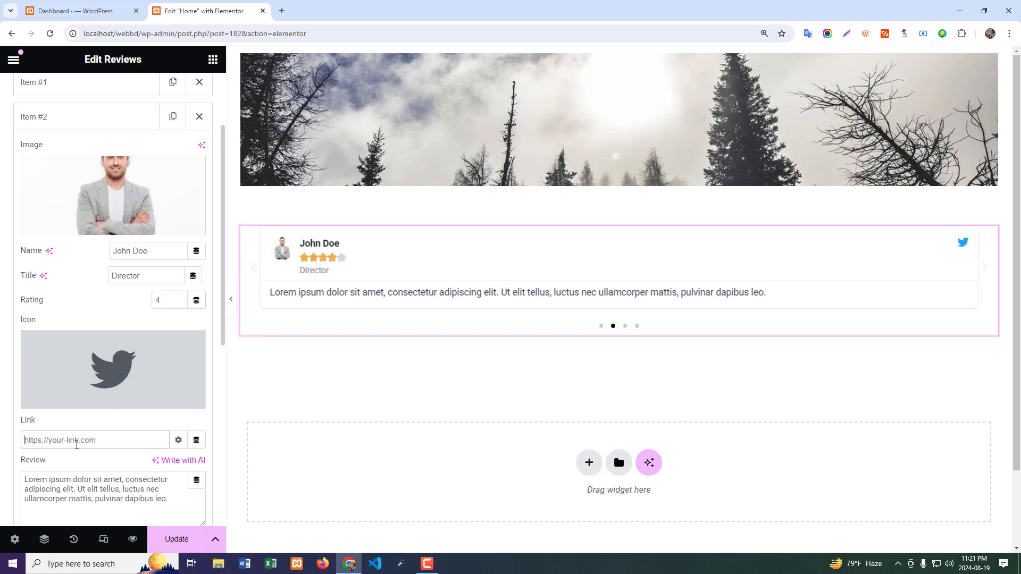
{"action": "type", "text": "#"}
{"action": "scroll", "coordinate": [56, 440], "scroll_direction": "down", "scroll_amount": 2}
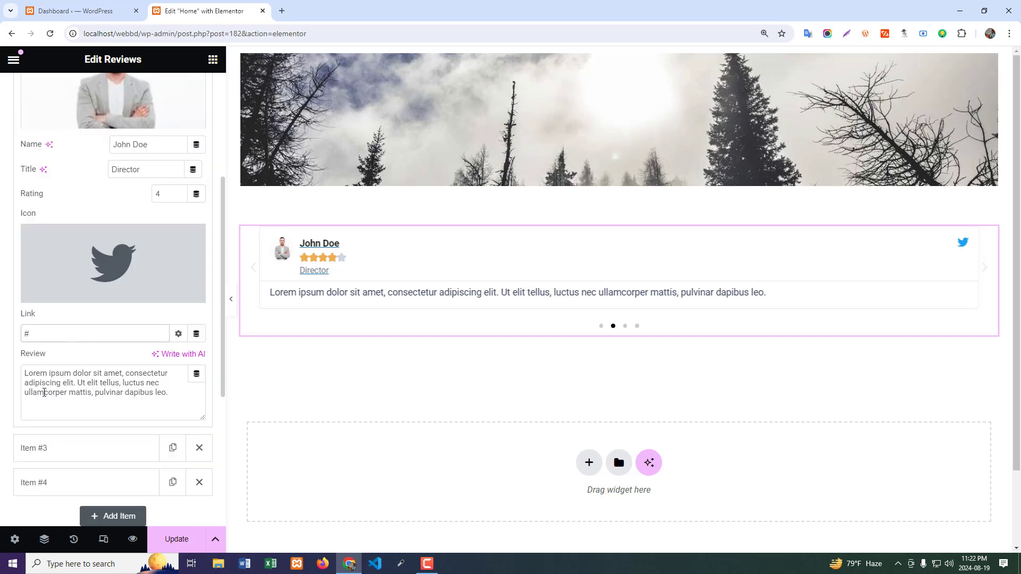
{"action": "left_click_drag", "start_coordinate": [176, 406], "coordinate": [23, 371]}
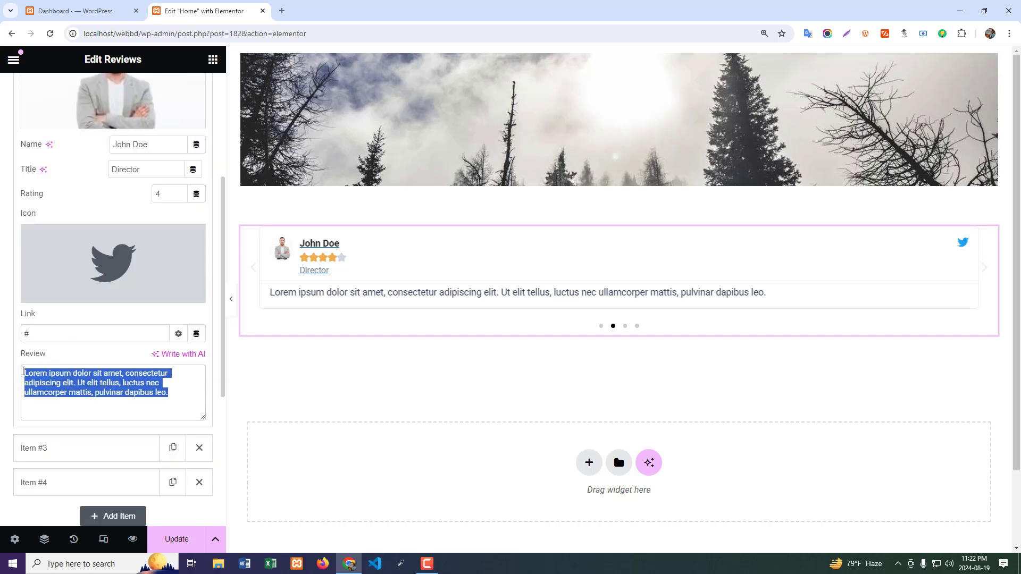
{"action": "scroll", "coordinate": [86, 405], "scroll_direction": "up", "scroll_amount": 4}
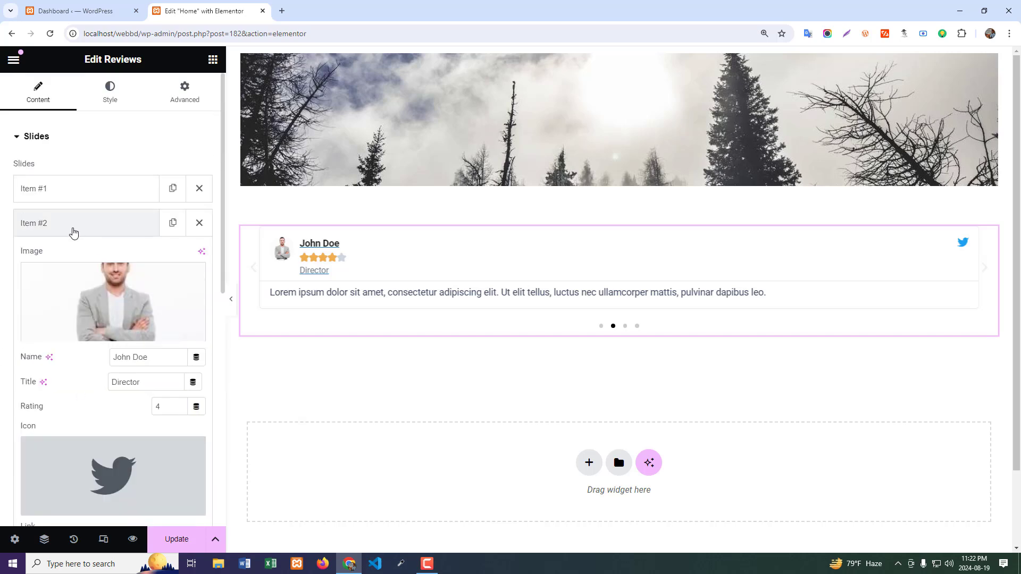
{"action": "left_click", "coordinate": [73, 230]}
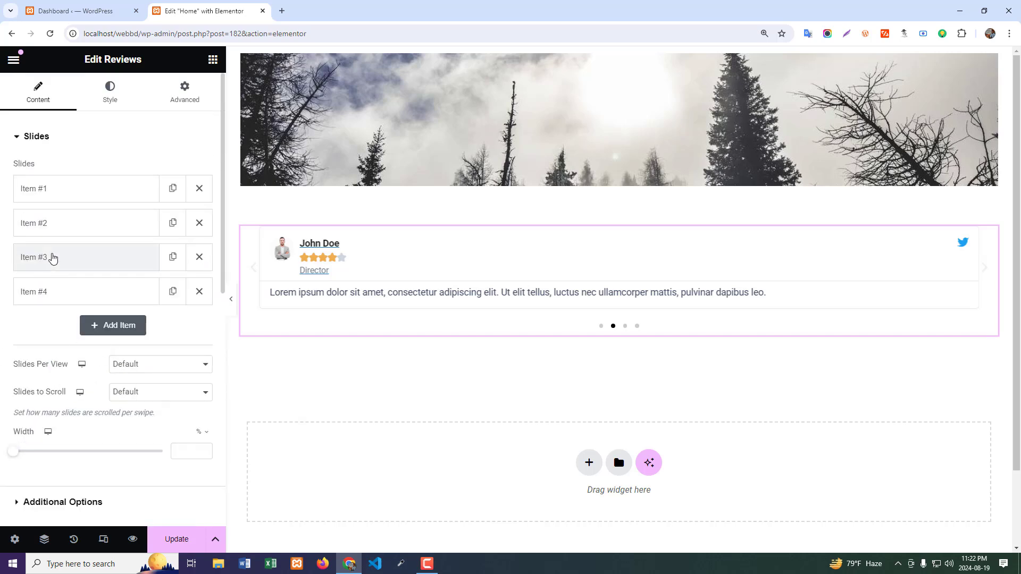
- Set the image of review Item #3 to the media library photo of the man in the blue suit and tie
{"action": "left_click", "coordinate": [53, 258]}
{"action": "left_click", "coordinate": [38, 357]}
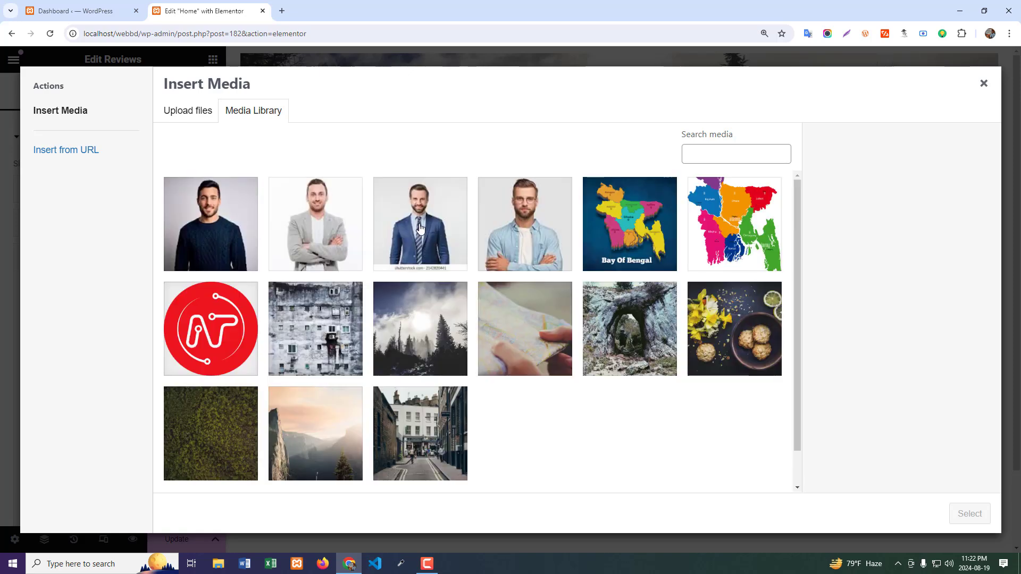
{"action": "left_click", "coordinate": [421, 226]}
{"action": "left_click", "coordinate": [969, 514]}
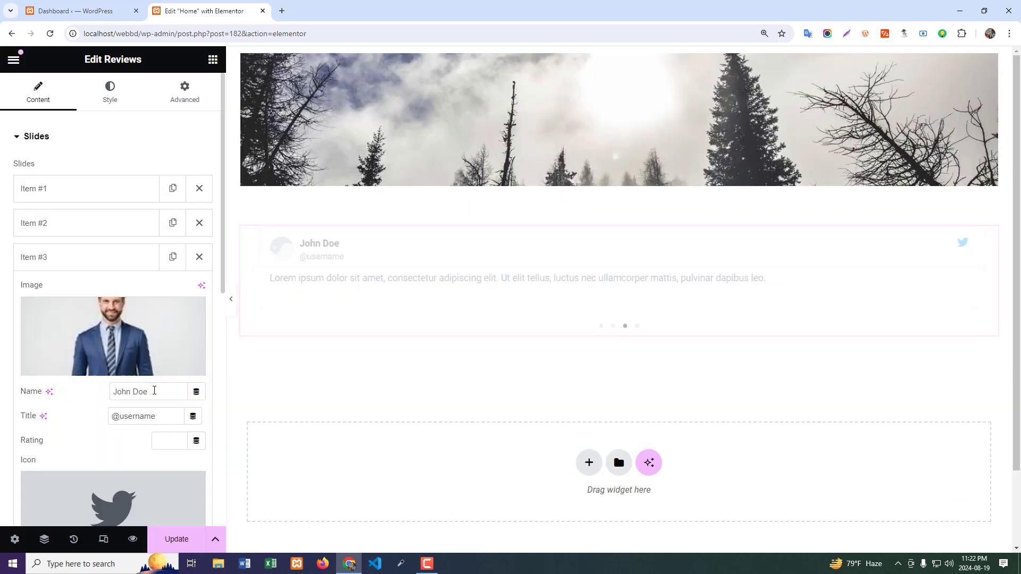
- Enter the reviewer's name for Item #3, with the title Manager and a rating of 5
{"action": "left_click_drag", "start_coordinate": [152, 392], "coordinate": [133, 392]}
{"action": "left_click_drag", "start_coordinate": [51, 397], "coordinate": [1, 401]}
{"action": "type", "text": "R"}
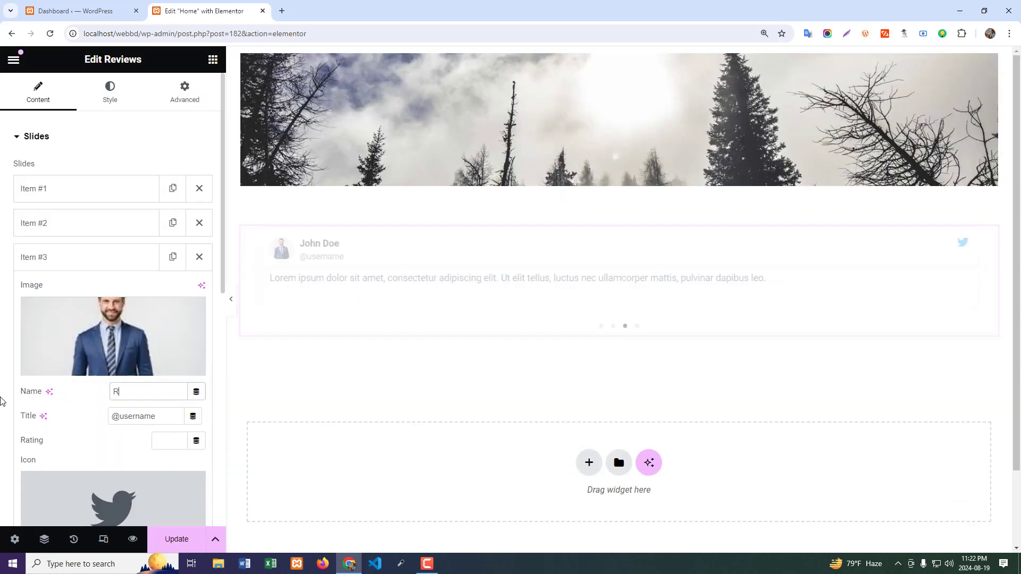
{"action": "type", "text": "ahim"}
{"action": "key", "text": "Tab"}
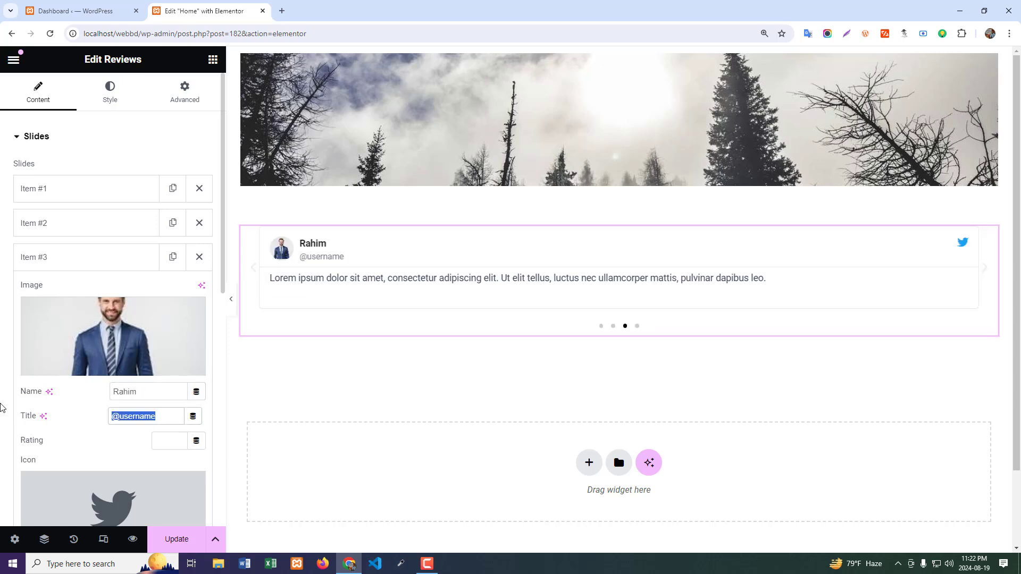
{"action": "type", "text": "Manager"}
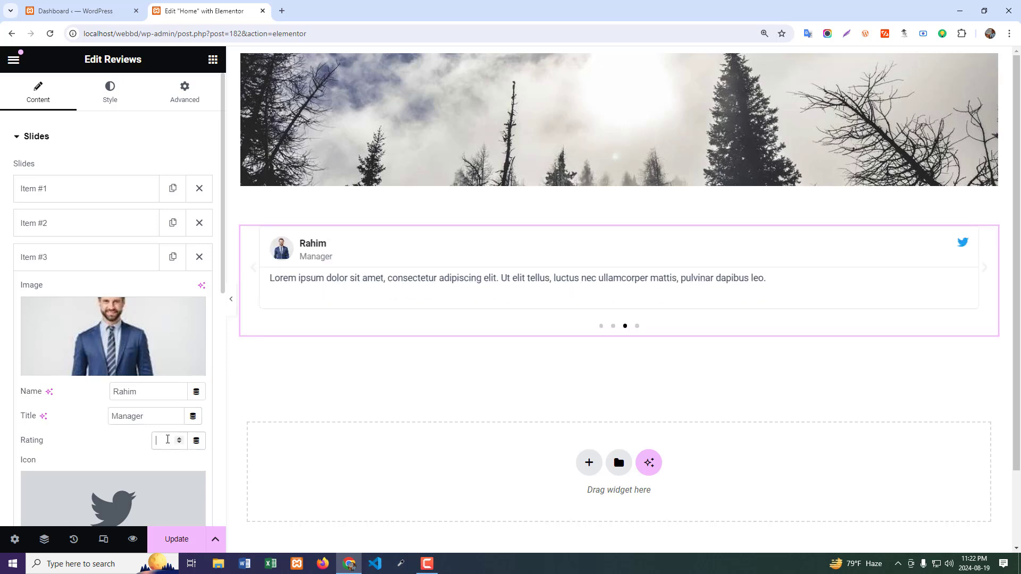
{"action": "type", "text": "5"}
- Replace Item #3's icon with the LinkedIn icon, filtering the icon library by "li"
{"action": "scroll", "coordinate": [166, 426], "scroll_direction": "down", "scroll_amount": 2}
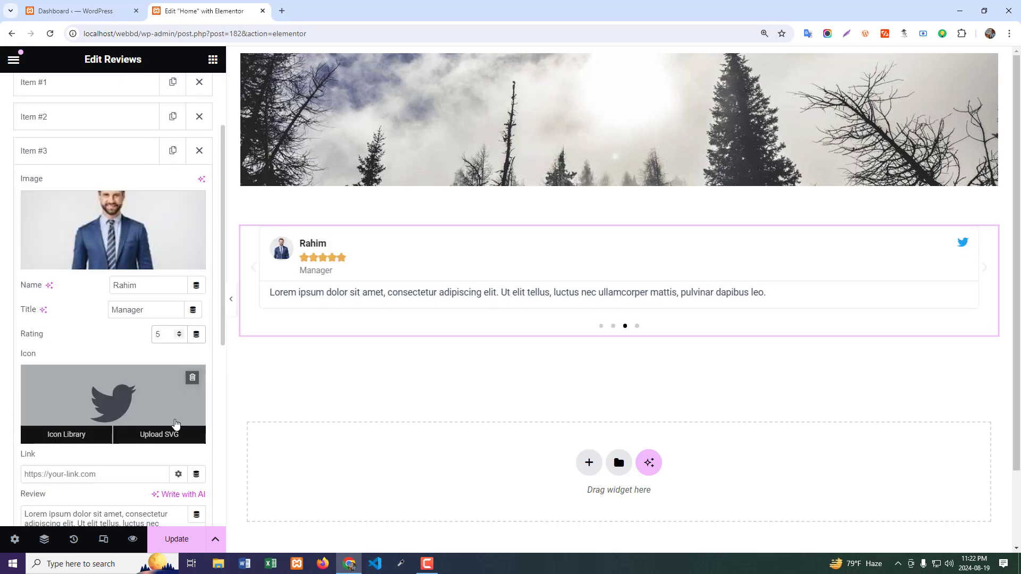
{"action": "left_click", "coordinate": [126, 404]}
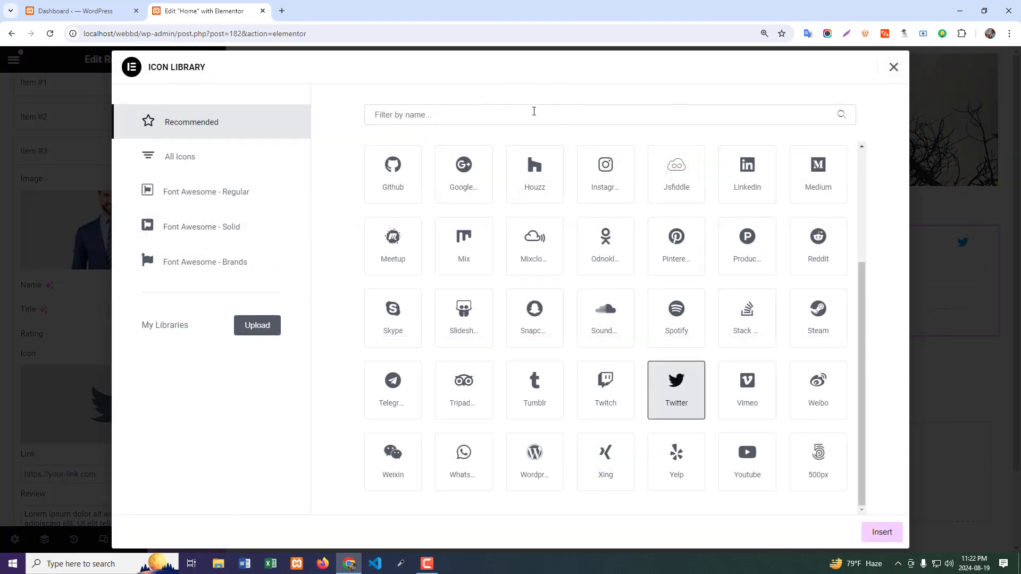
{"action": "type", "text": "li"}
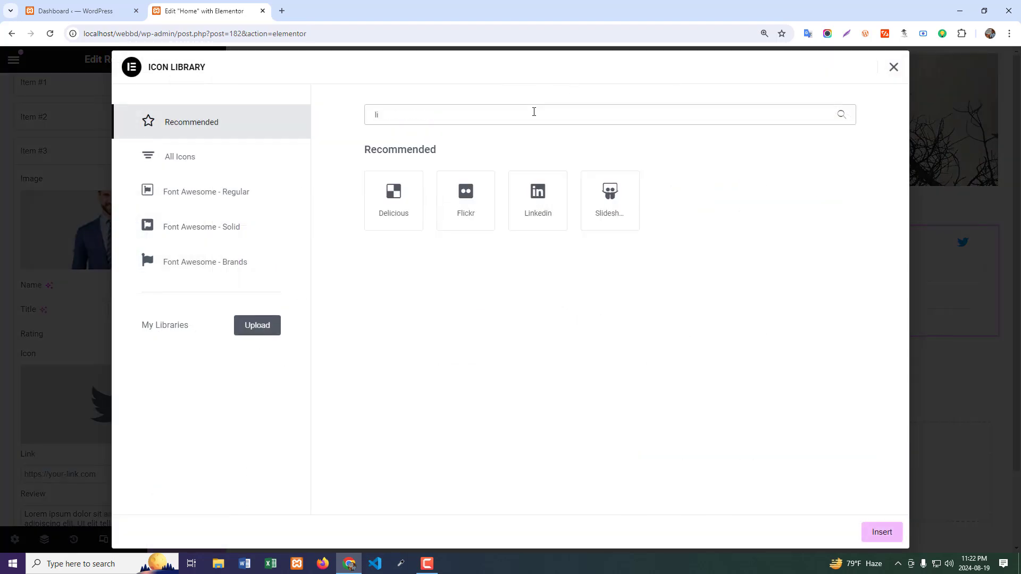
{"action": "left_click", "coordinate": [555, 209]}
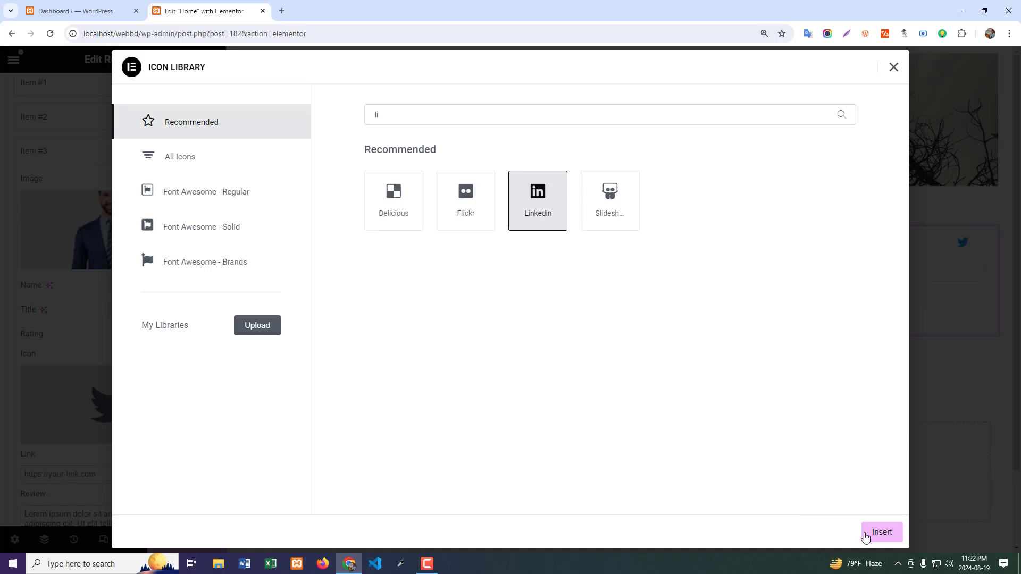
{"action": "left_click", "coordinate": [880, 532]}
- Set the image of review Item #4 to the media library photo of the man with glasses in the light blue shirt
{"action": "scroll", "coordinate": [140, 441], "scroll_direction": "down", "scroll_amount": 4}
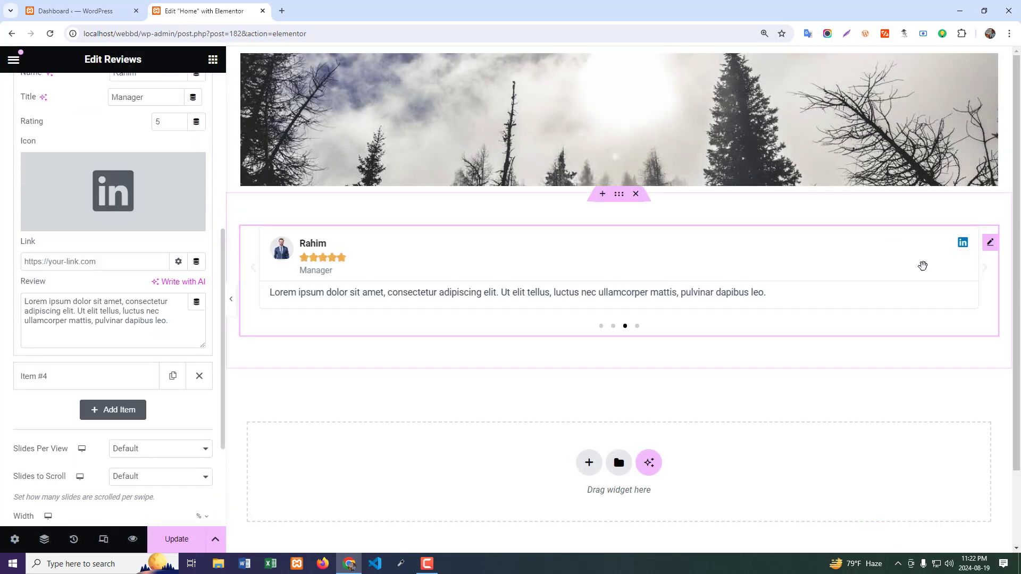
{"action": "left_click", "coordinate": [103, 375]}
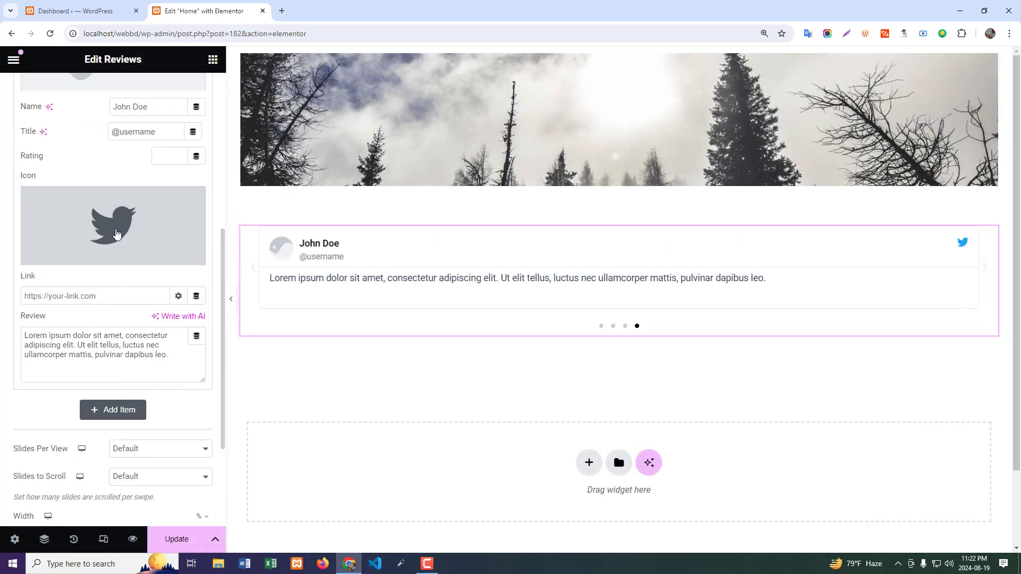
{"action": "scroll", "coordinate": [96, 133], "scroll_direction": "up", "scroll_amount": 1}
{"action": "left_click", "coordinate": [109, 130]}
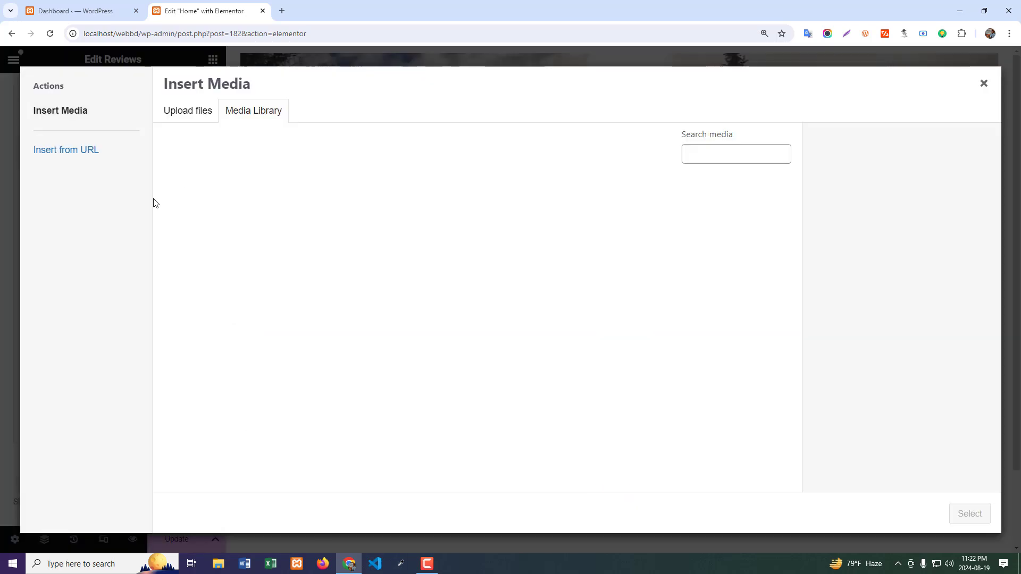
{"action": "left_click", "coordinate": [527, 222]}
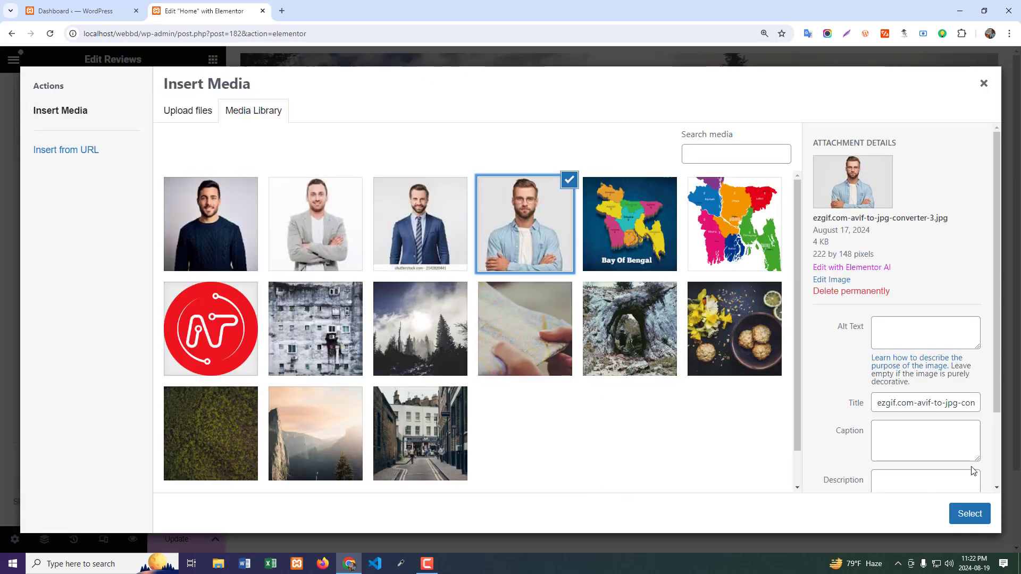
{"action": "left_click", "coordinate": [969, 513]}
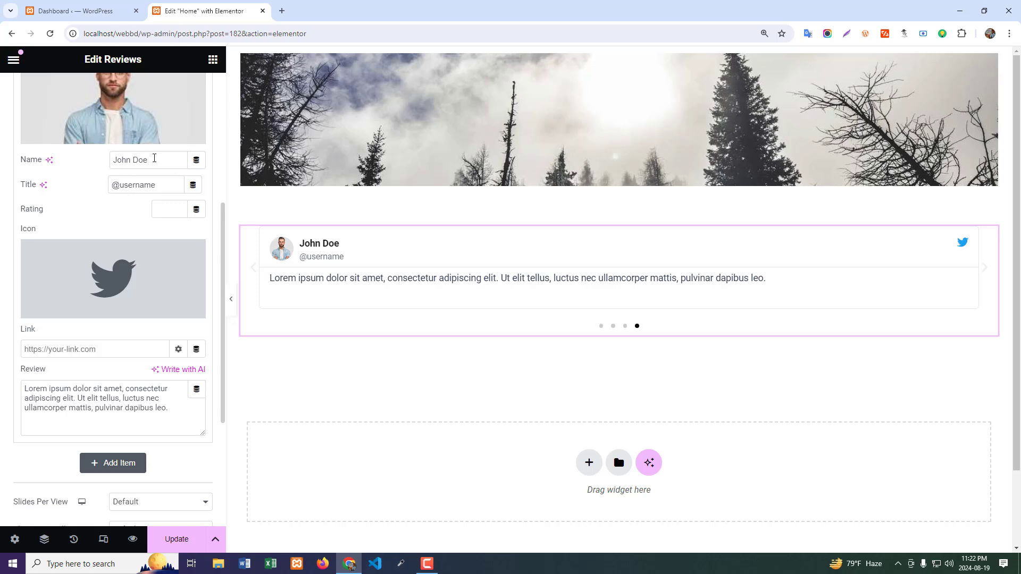
- Enter the reviewer's name for Item #4, with the title CEO and a rating of 5
{"action": "left_click_drag", "start_coordinate": [154, 158], "coordinate": [0, 166]}
{"action": "type", "text": "Ka"}
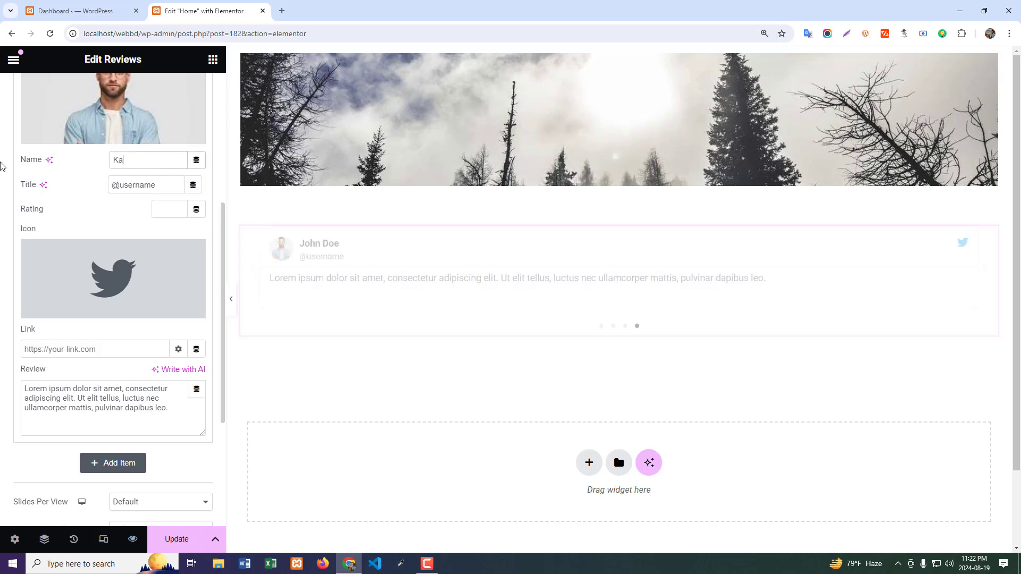
{"action": "type", "text": "mal"}
{"action": "left_click_drag", "start_coordinate": [167, 181], "coordinate": [0, 187]}
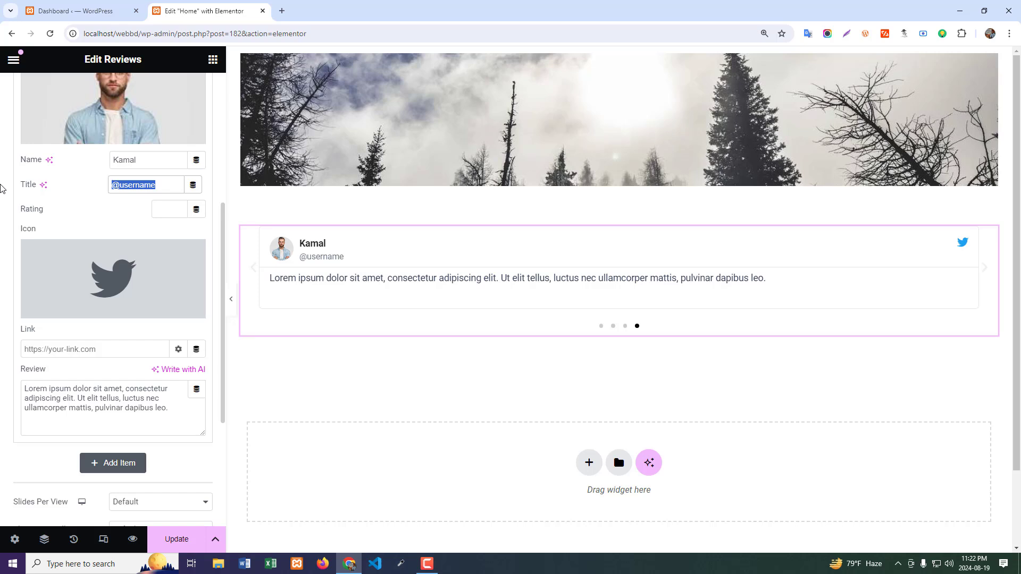
{"action": "type", "text": "CEO"}
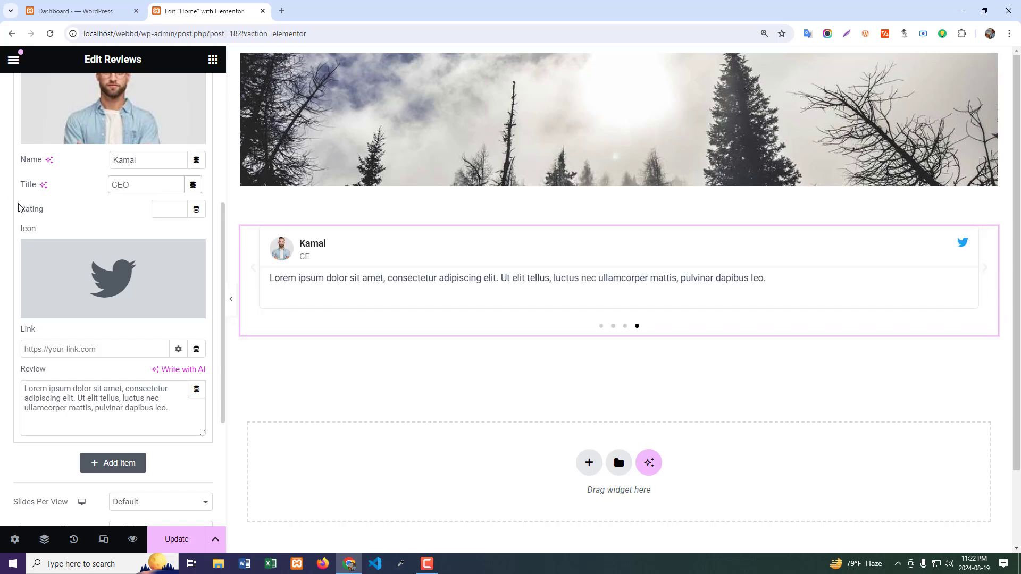
{"action": "left_click", "coordinate": [155, 210]}
{"action": "type", "text": "5"}
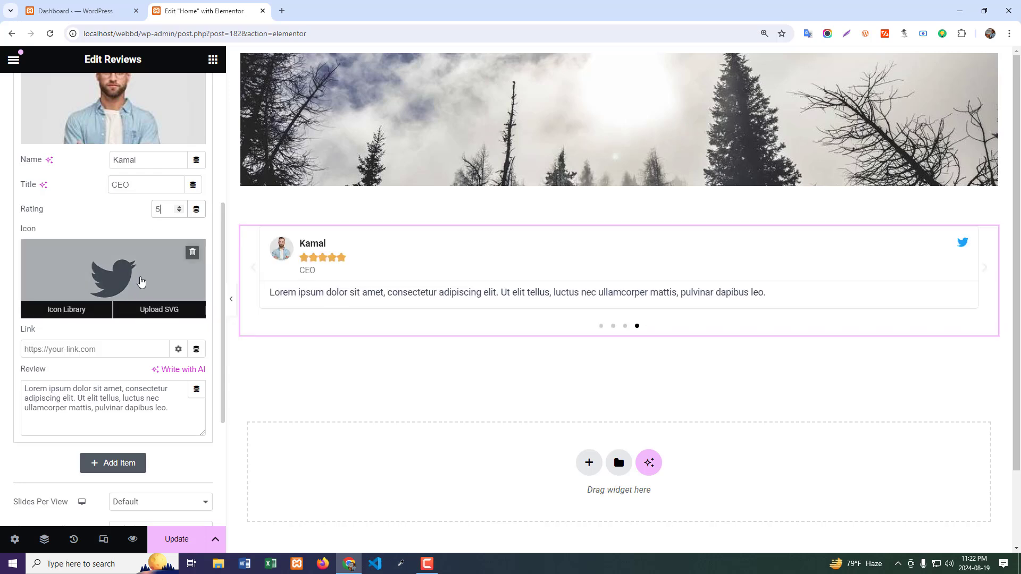
- Replace Item #4's icon with the Facebook icon, filtering the icon library by "fac"
{"action": "left_click", "coordinate": [141, 281]}
{"action": "left_click", "coordinate": [521, 114]}
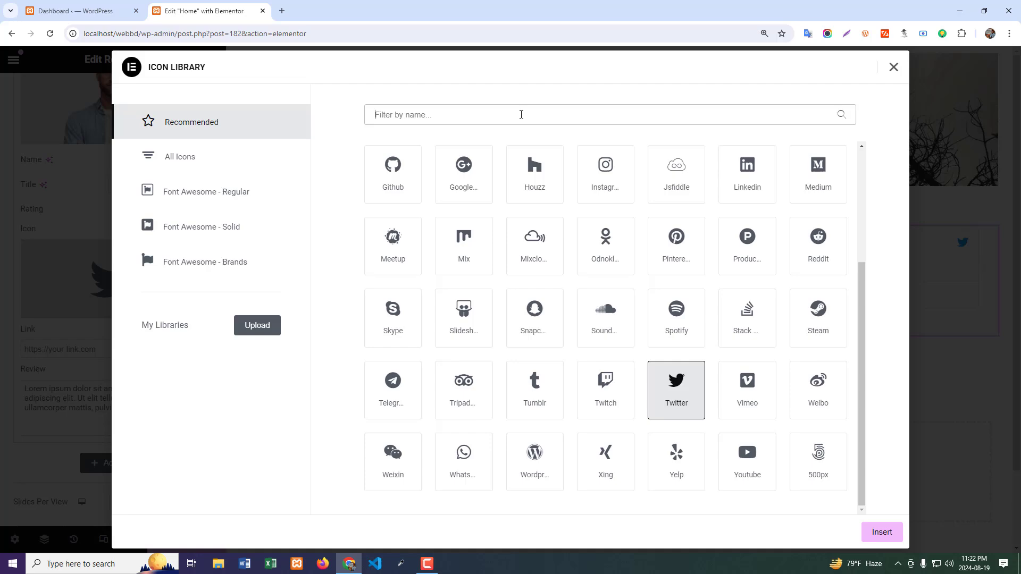
{"action": "type", "text": "fac"}
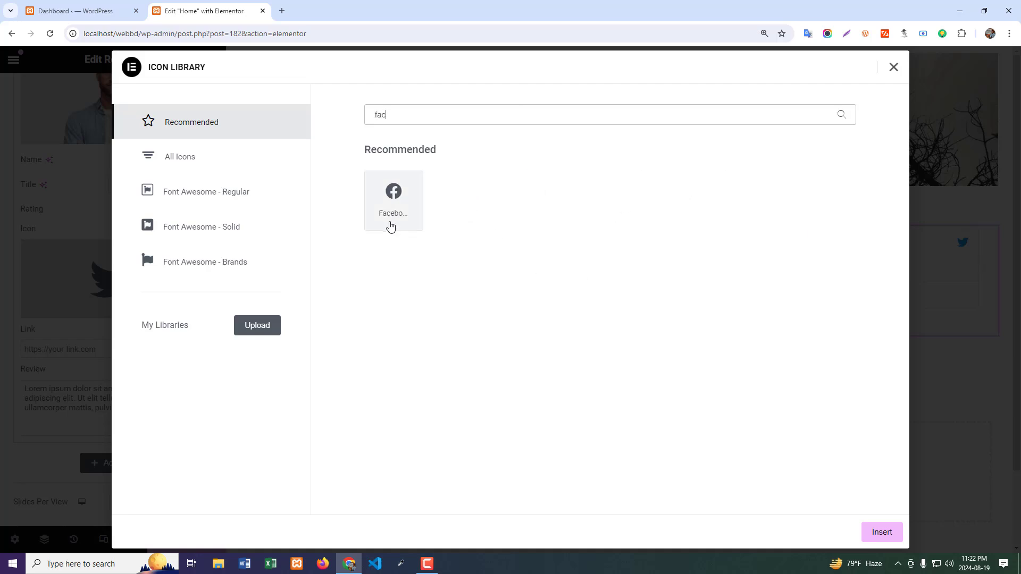
{"action": "left_click", "coordinate": [391, 226]}
{"action": "left_click", "coordinate": [887, 533]}
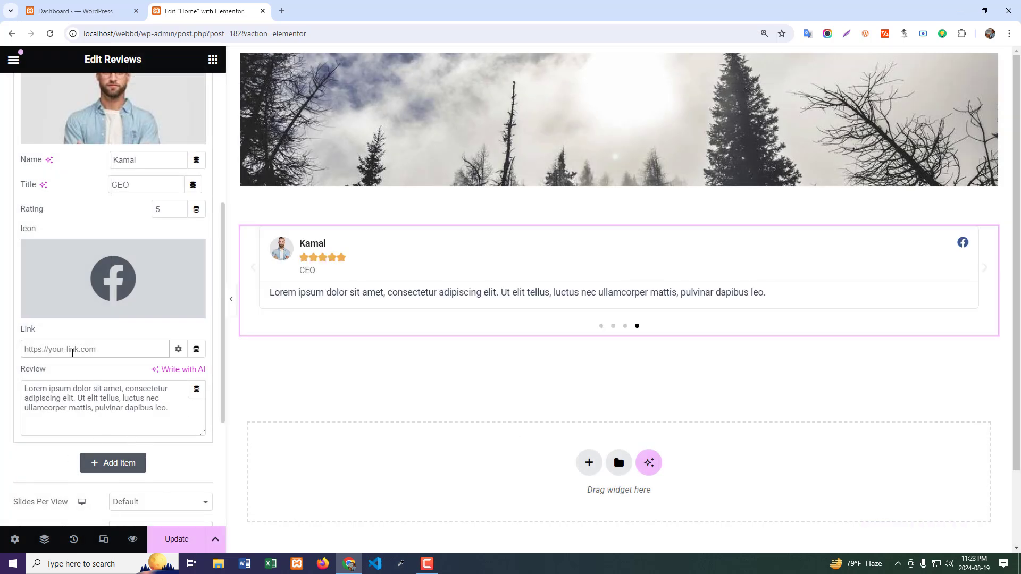
- Set Item #4's link to #, keep its placeholder review text, and collapse the item
{"action": "type", "text": "#"}
{"action": "left_click_drag", "start_coordinate": [171, 413], "coordinate": [15, 392]}
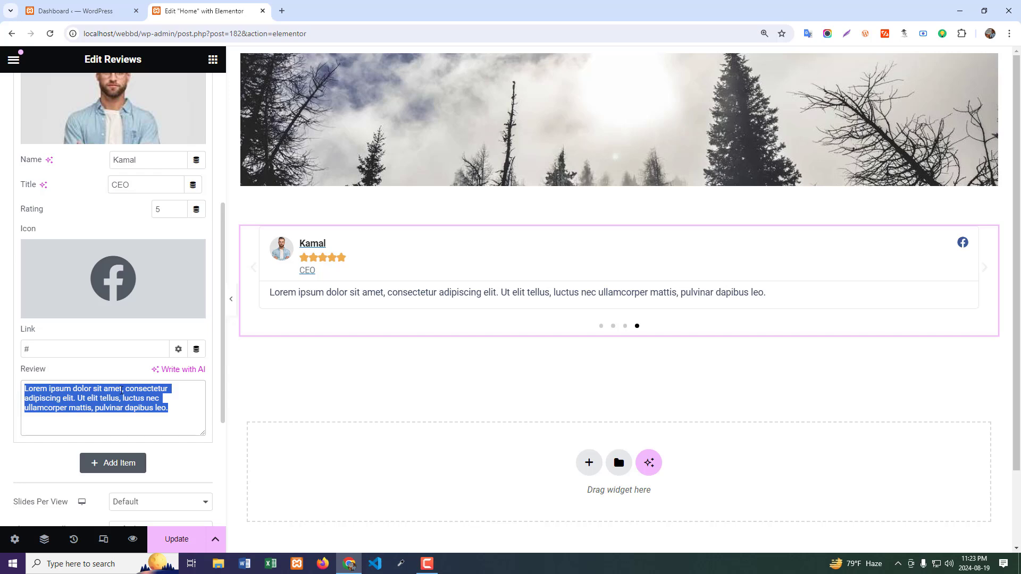
{"action": "scroll", "coordinate": [176, 394], "scroll_direction": "up", "scroll_amount": 4}
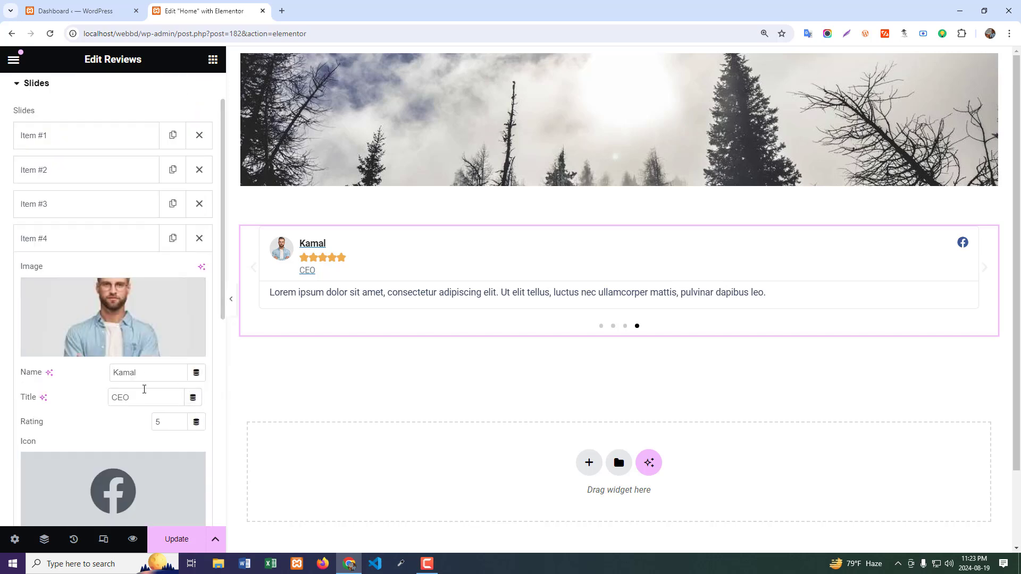
{"action": "left_click", "coordinate": [112, 239]}
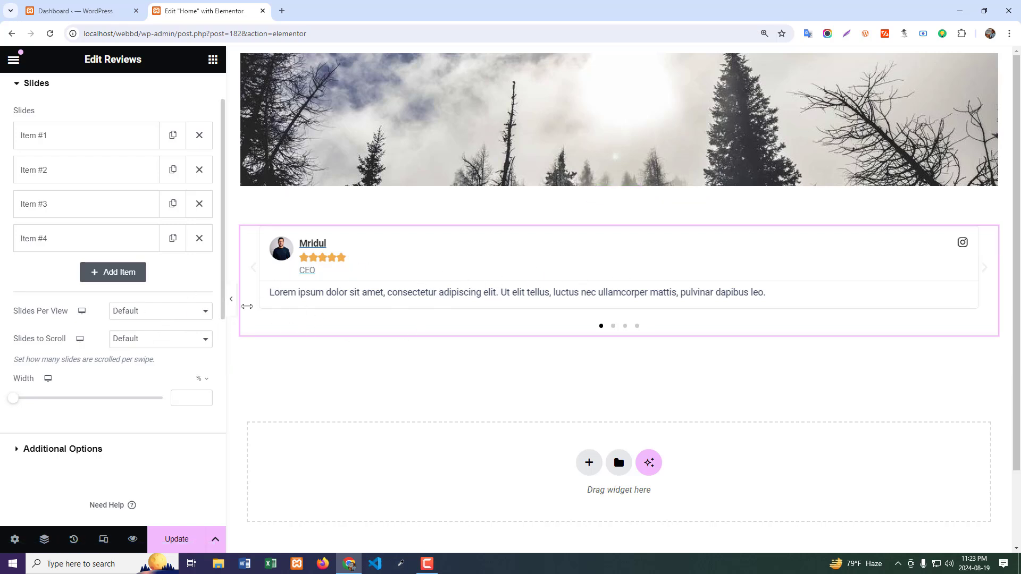
- Try showing 2, 3 and 4 slides per view in the reviews carousel
{"action": "left_click", "coordinate": [121, 319]}
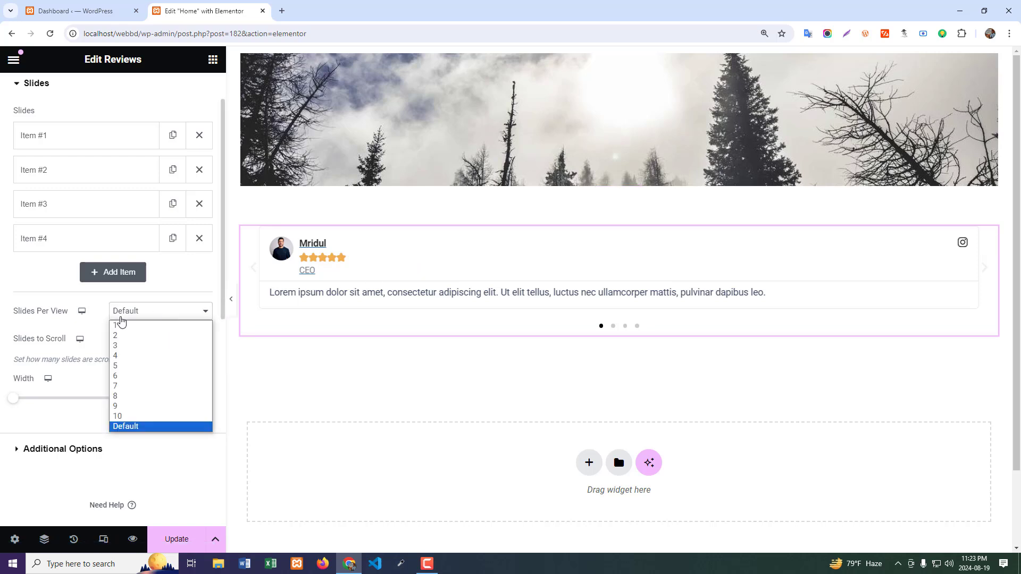
{"action": "left_click", "coordinate": [121, 335]}
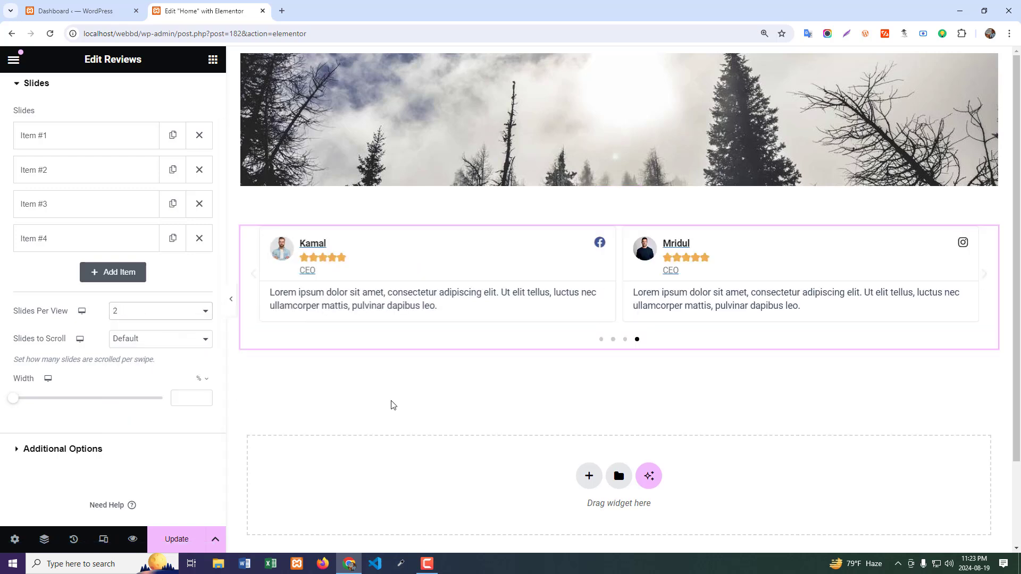
{"action": "left_click", "coordinate": [171, 318]}
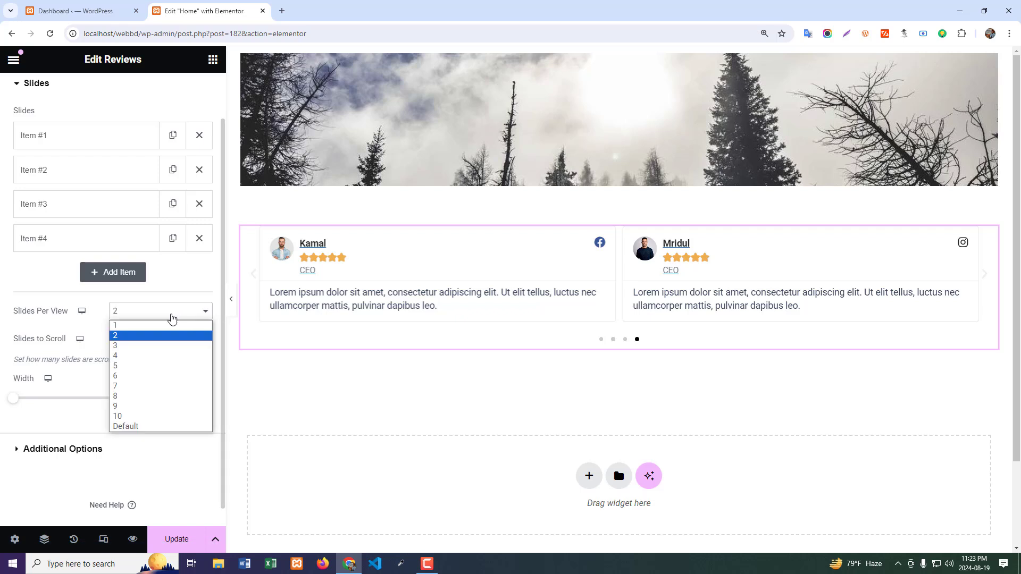
{"action": "left_click", "coordinate": [133, 345]}
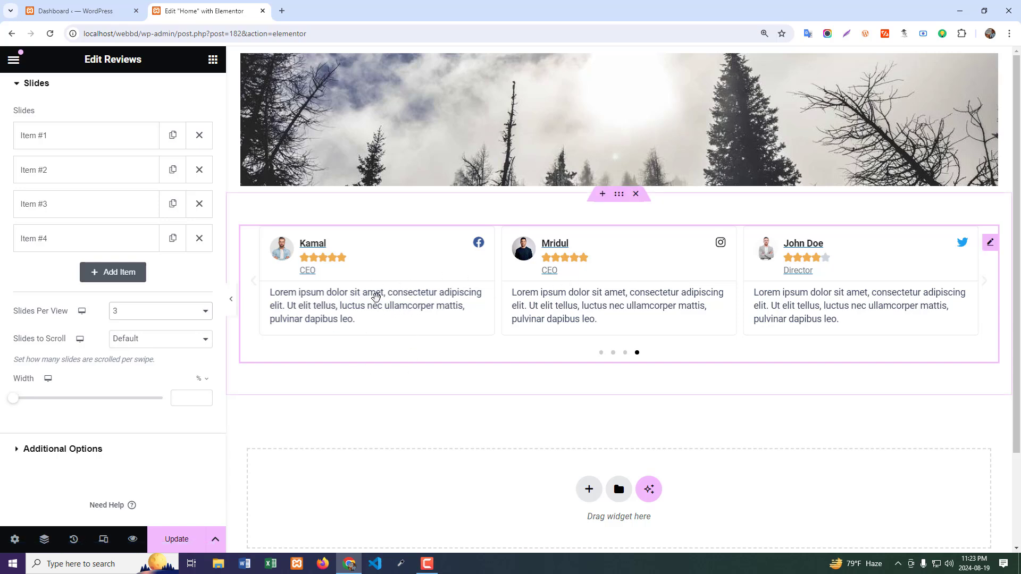
{"action": "left_click", "coordinate": [144, 314]}
{"action": "left_click", "coordinate": [127, 356]}
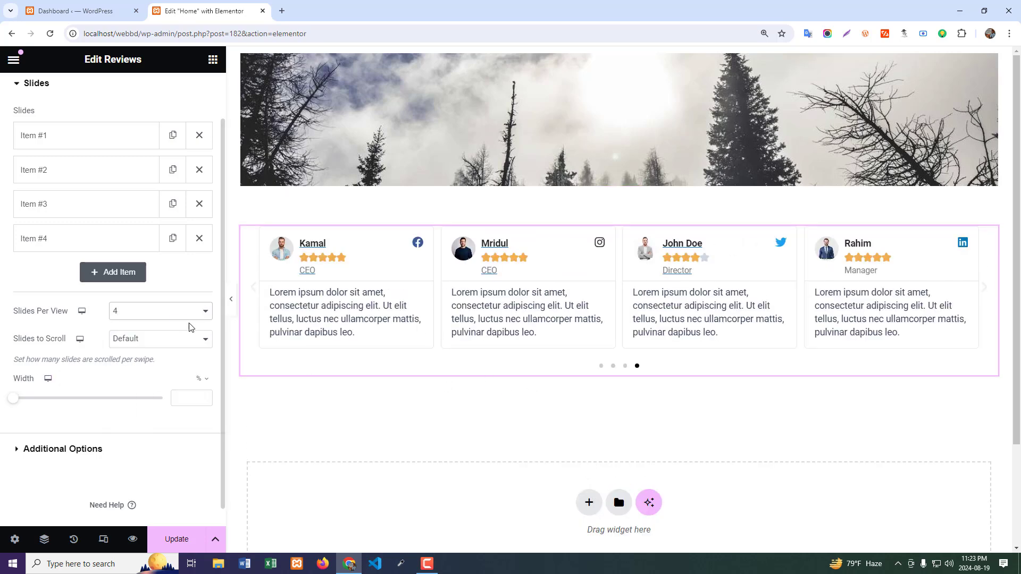
- Set the carousel to 2 slides per view and 1 slide to scroll, with a width of 80%
{"action": "left_click", "coordinate": [154, 317]}
{"action": "left_click", "coordinate": [122, 336]}
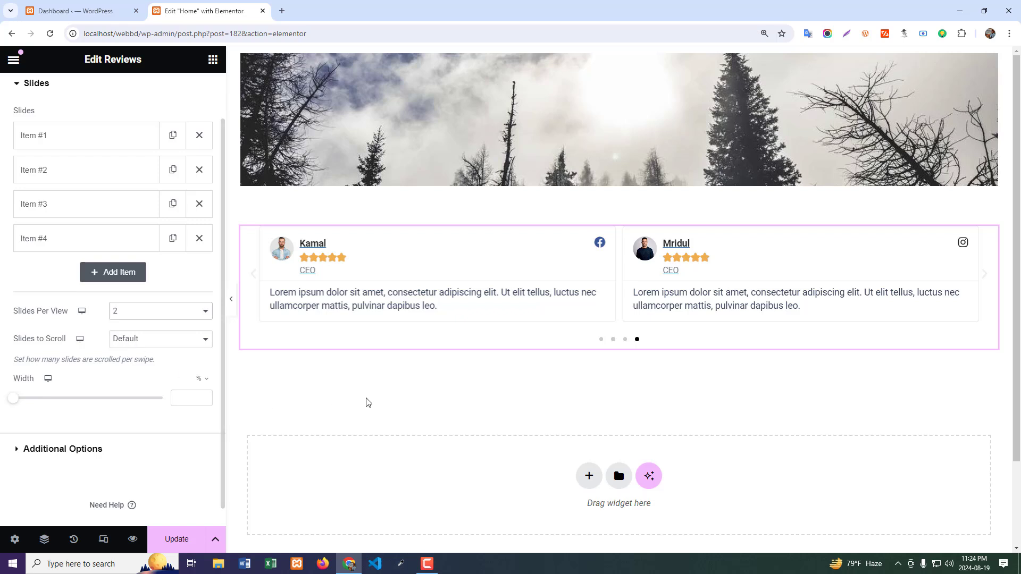
{"action": "left_click", "coordinate": [166, 343]}
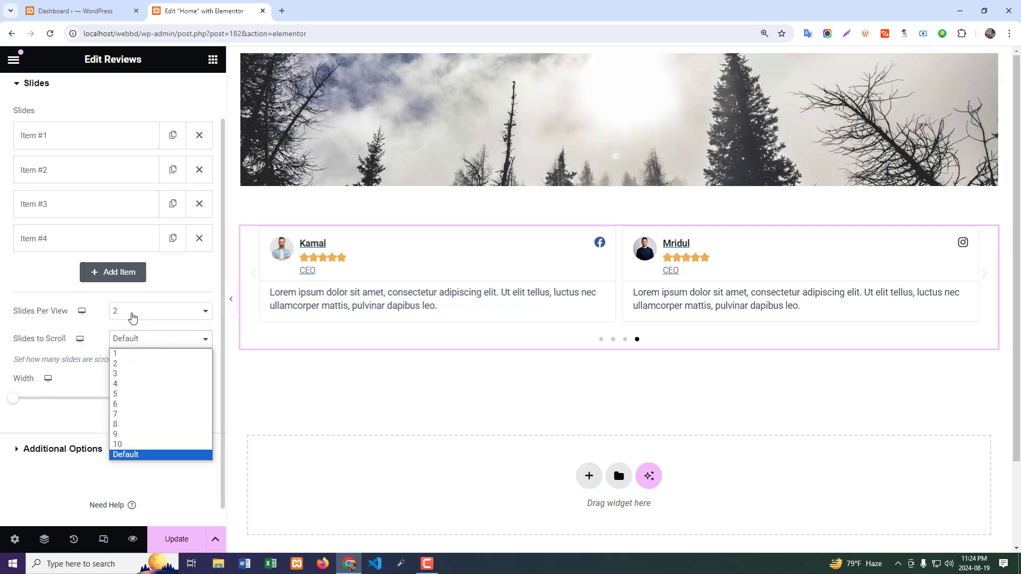
{"action": "left_click", "coordinate": [133, 355]}
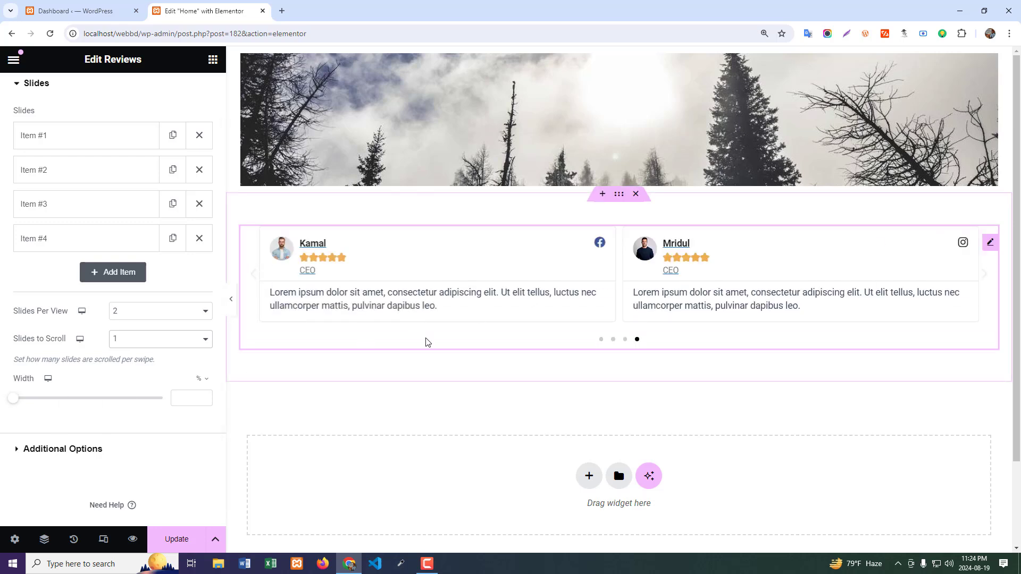
{"action": "left_click_drag", "start_coordinate": [15, 400], "coordinate": [103, 405]}
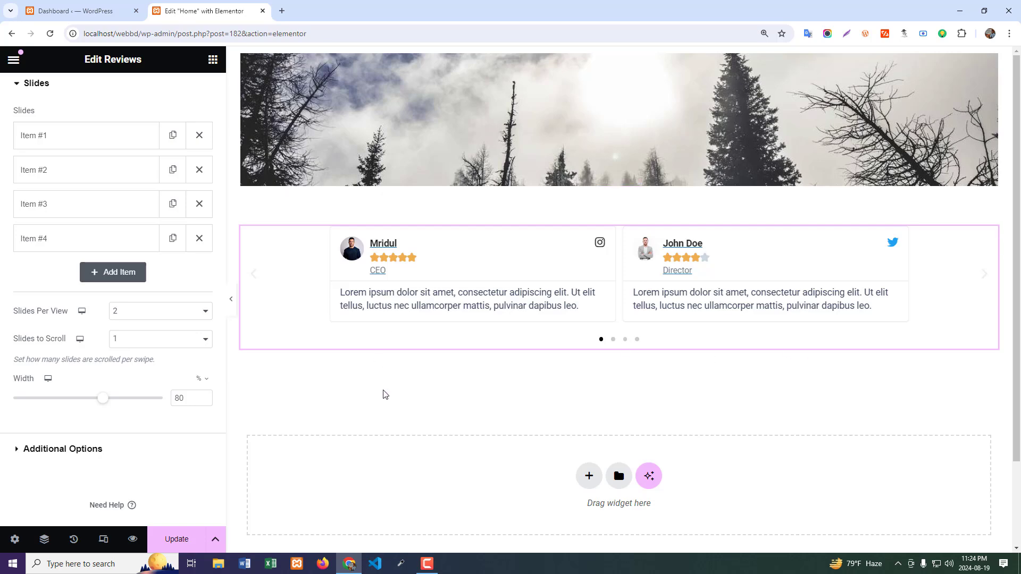
- In the additional options, hide the arrows, keep Dots pagination and set the transition duration to 1000
{"action": "scroll", "coordinate": [385, 394], "scroll_direction": "down", "scroll_amount": 2}
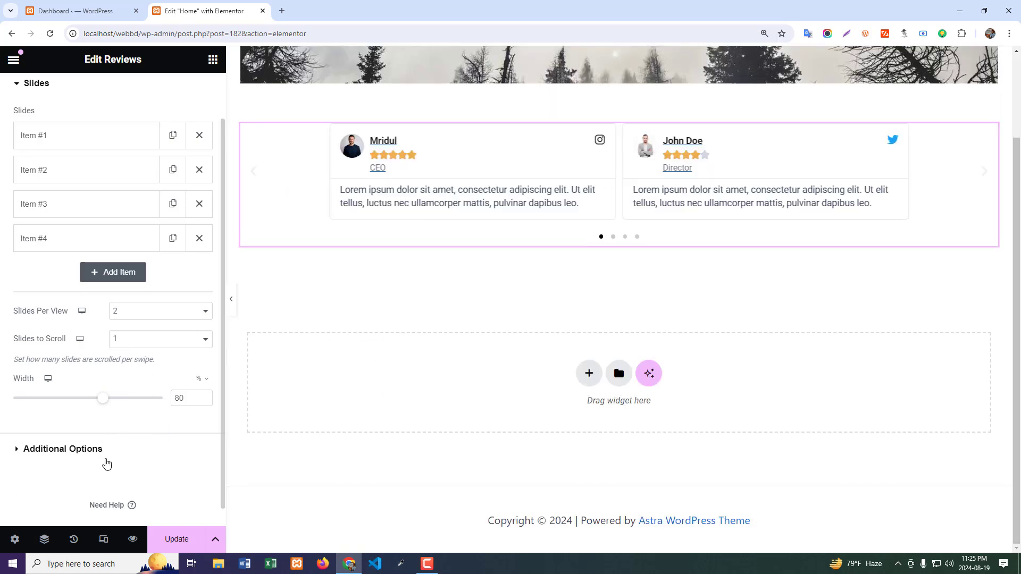
{"action": "left_click", "coordinate": [57, 449]}
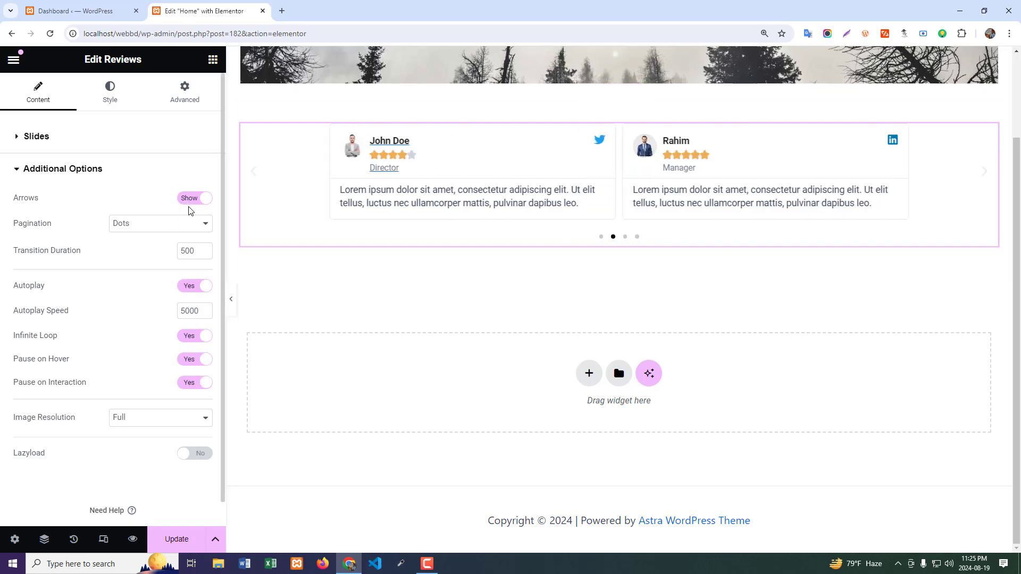
{"action": "left_click", "coordinate": [190, 198]}
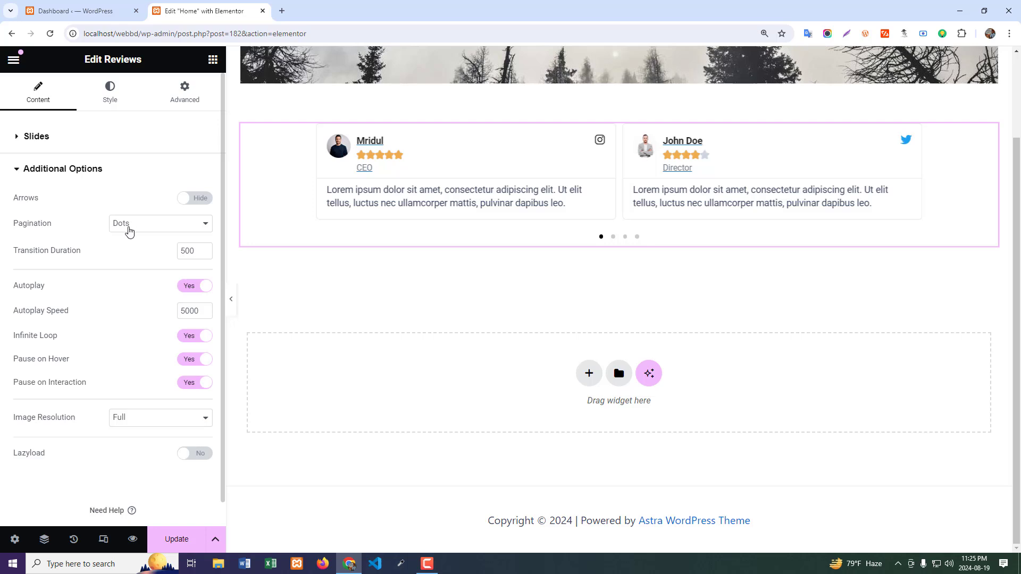
{"action": "left_click", "coordinate": [133, 229]}
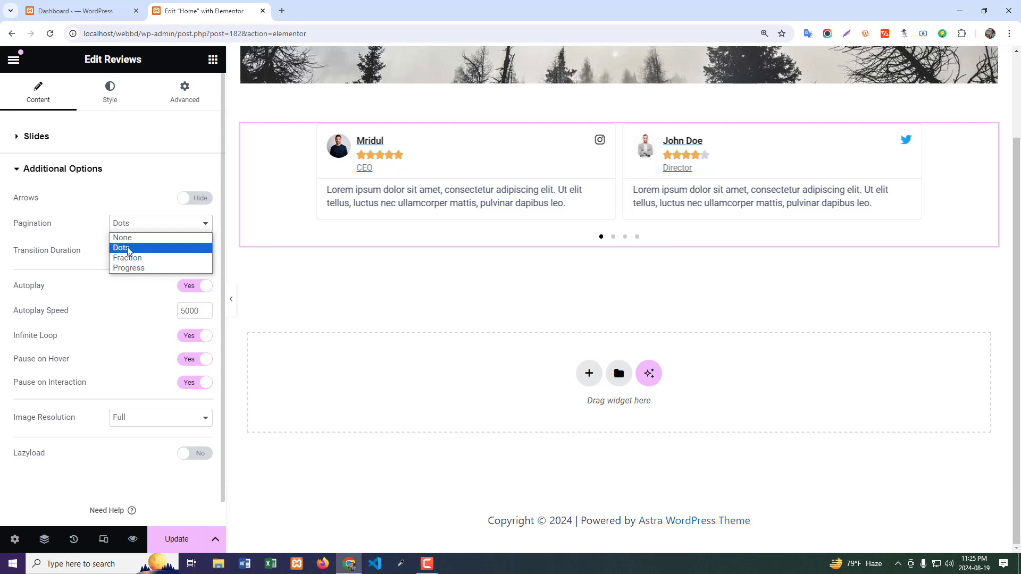
{"action": "left_click", "coordinate": [129, 247]}
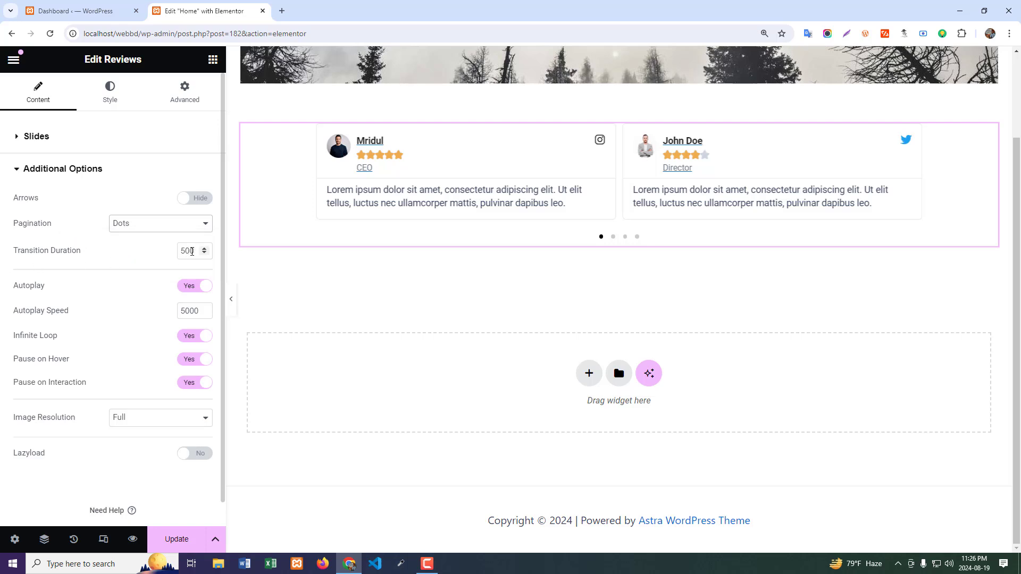
{"action": "left_click_drag", "start_coordinate": [193, 252], "coordinate": [153, 253]}
- Toggle autoplay off and back on, and set the autoplay speed to 3000
{"action": "left_click", "coordinate": [191, 294]}
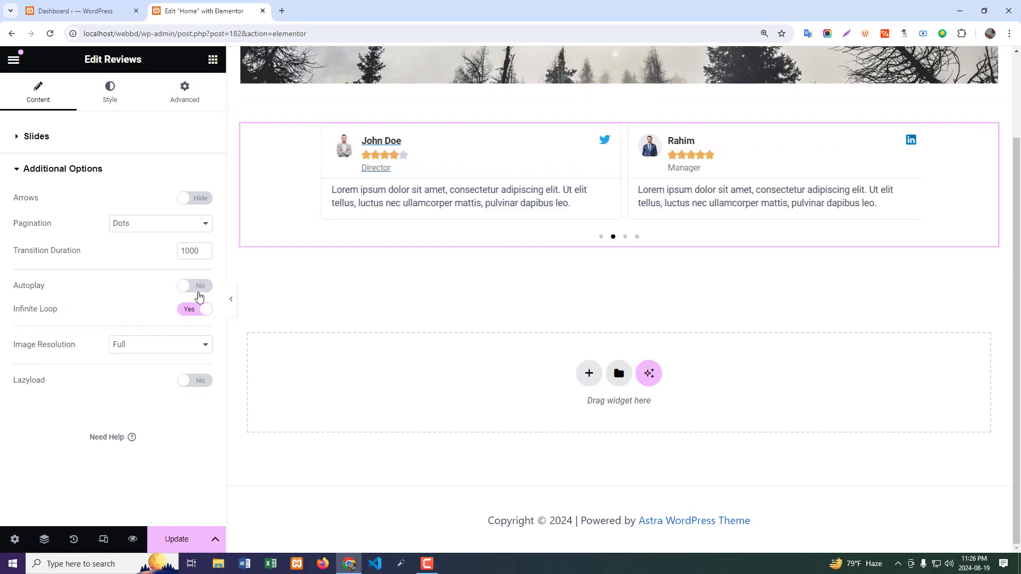
{"action": "left_click", "coordinate": [198, 293]}
{"action": "left_click_drag", "start_coordinate": [199, 312], "coordinate": [164, 311]}
{"action": "double_click", "coordinate": [193, 310]}
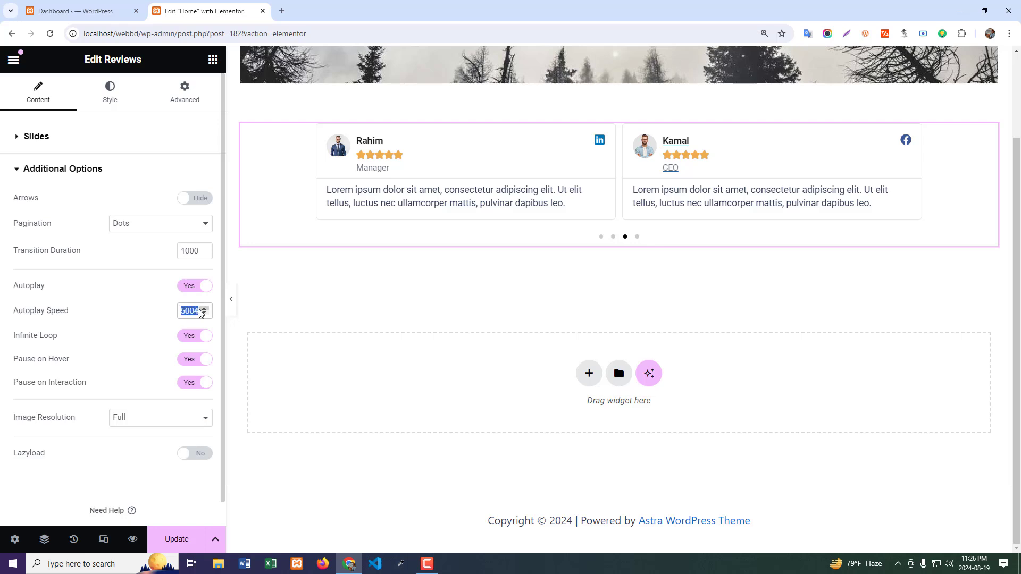
{"action": "type", "text": "3000"}
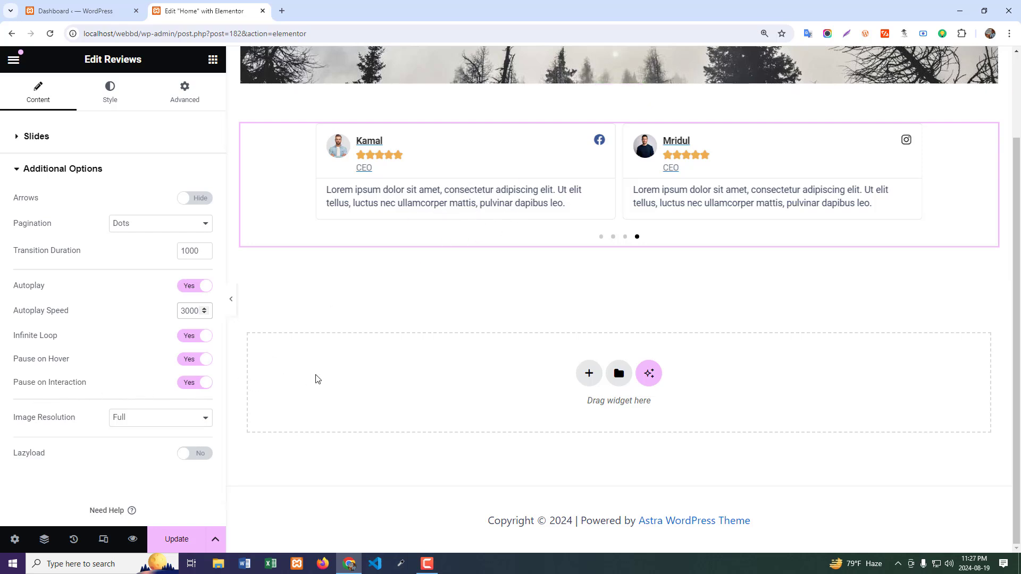
- Keep the image resolution at Full, enable Lazyload and show the carousel arrows again
{"action": "left_click", "coordinate": [134, 420]}
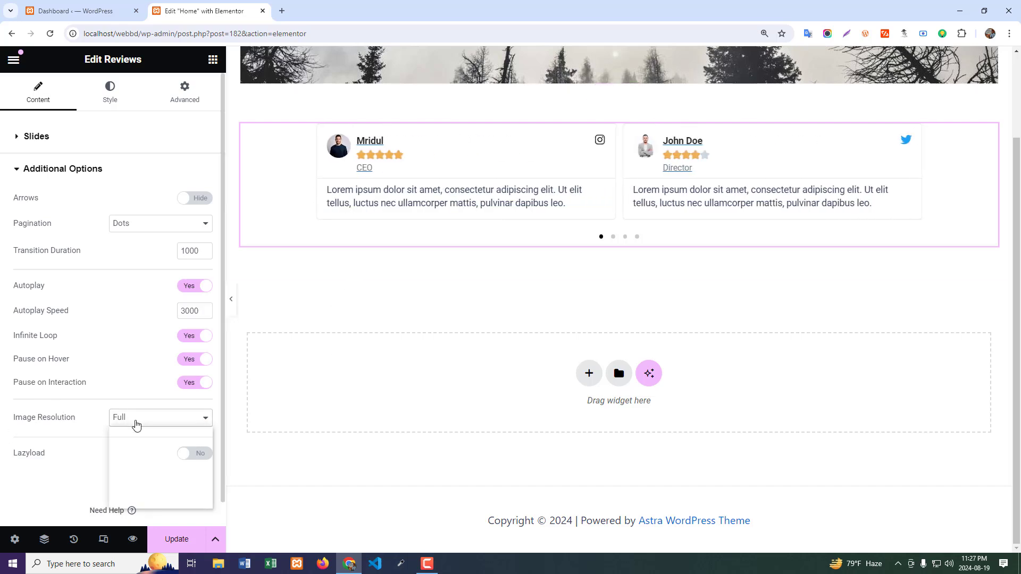
{"action": "left_click", "coordinate": [124, 492]}
{"action": "scroll", "coordinate": [3, 420], "scroll_direction": "down", "scroll_amount": 1}
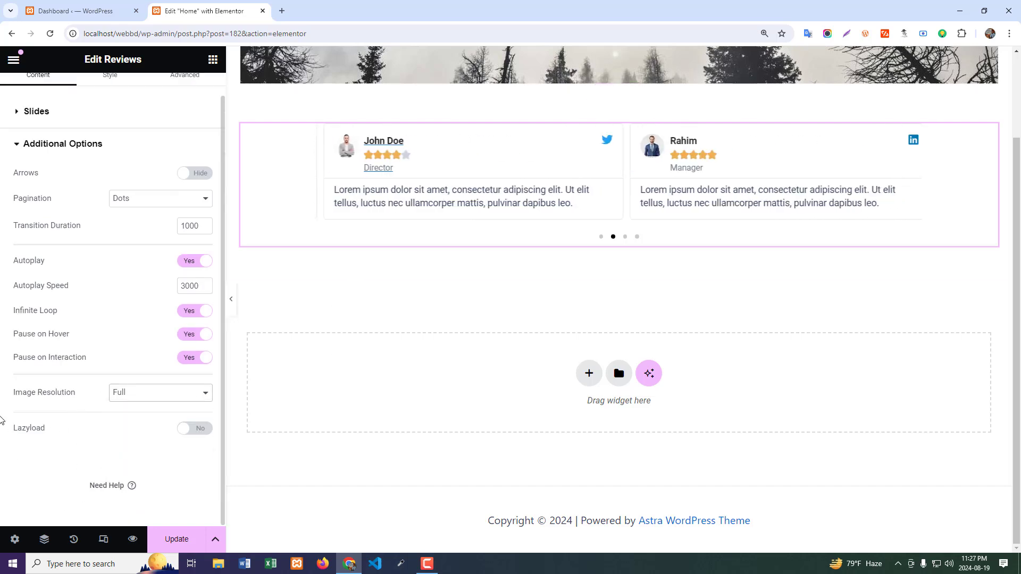
{"action": "left_click", "coordinate": [201, 429]}
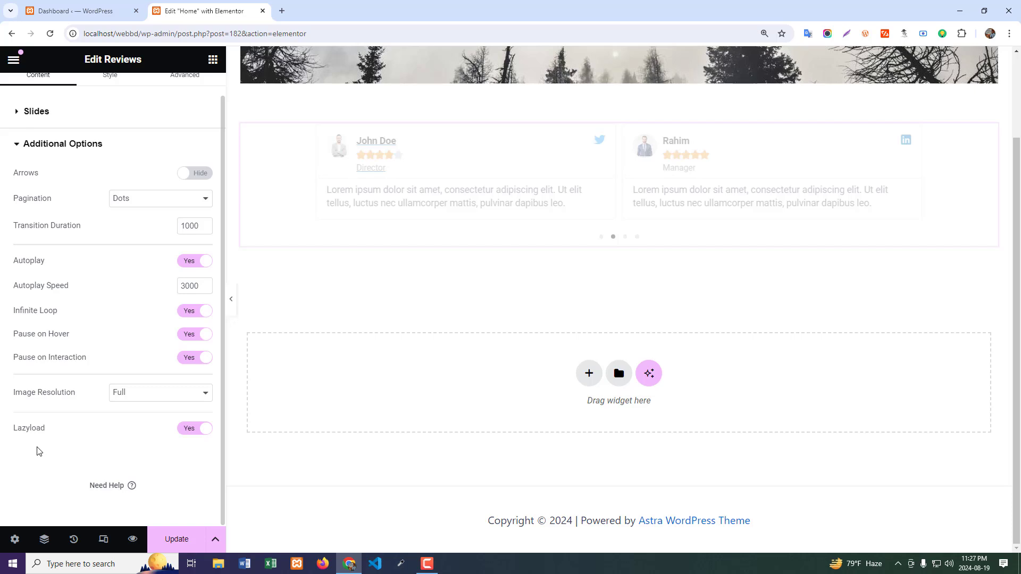
{"action": "left_click", "coordinate": [194, 173]}
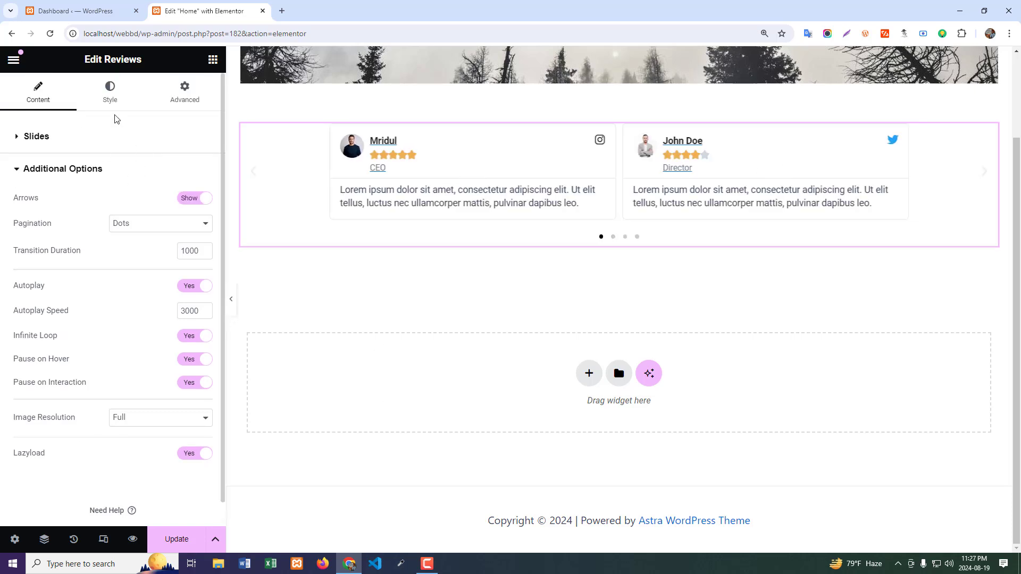
- Style the slides with a space between of 30 and the light pink background color #FFF1F1
{"action": "left_click", "coordinate": [115, 101]}
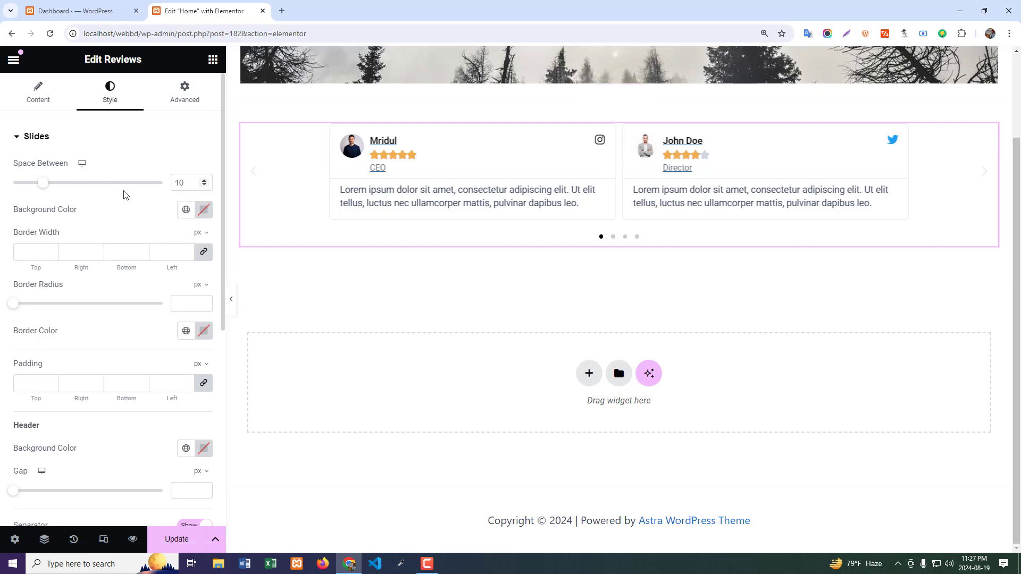
{"action": "left_click_drag", "start_coordinate": [43, 183], "coordinate": [103, 189]}
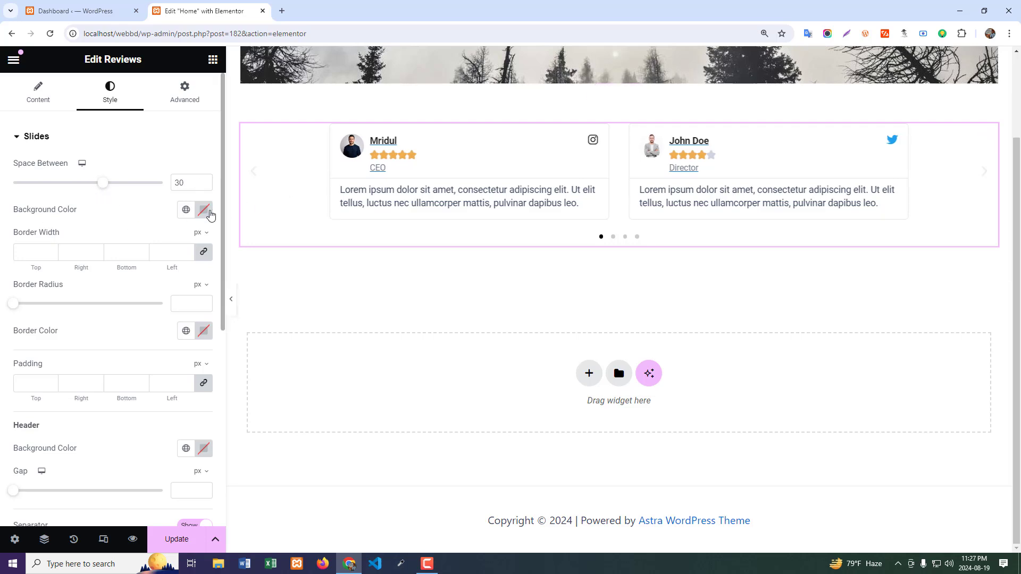
{"action": "left_click", "coordinate": [204, 210]}
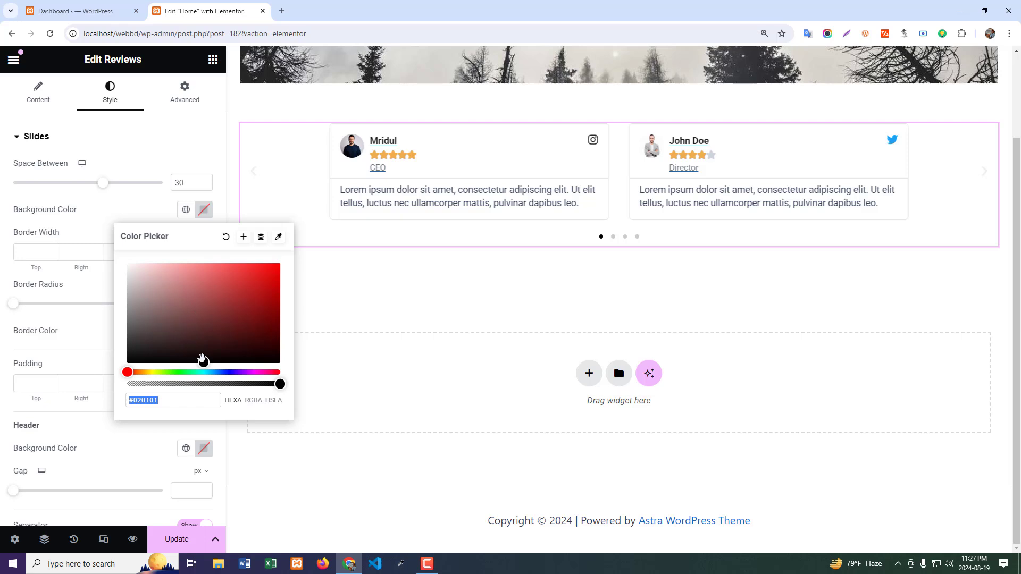
{"action": "left_click_drag", "start_coordinate": [202, 359], "coordinate": [136, 262]}
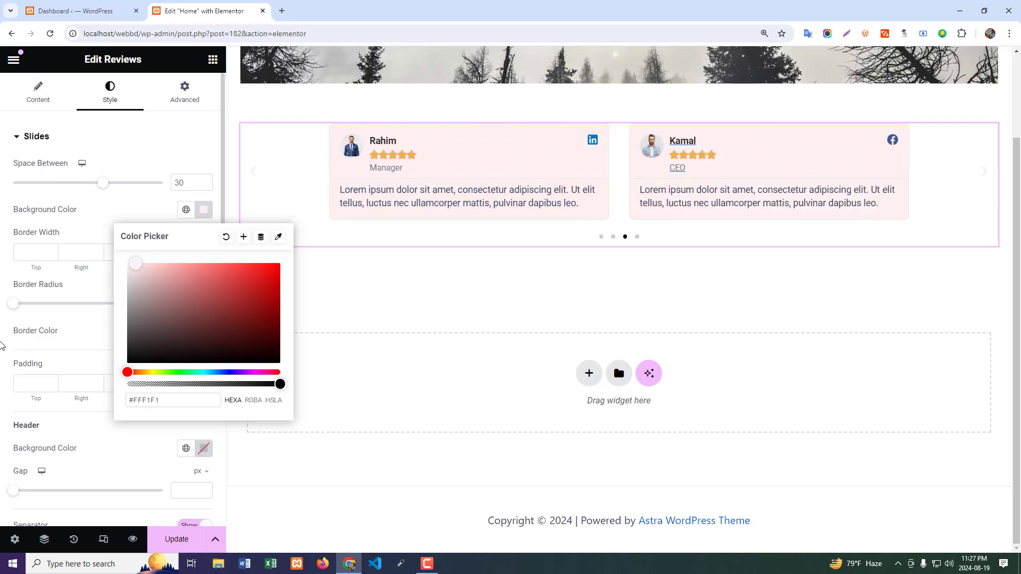
{"action": "left_click", "coordinate": [48, 364]}
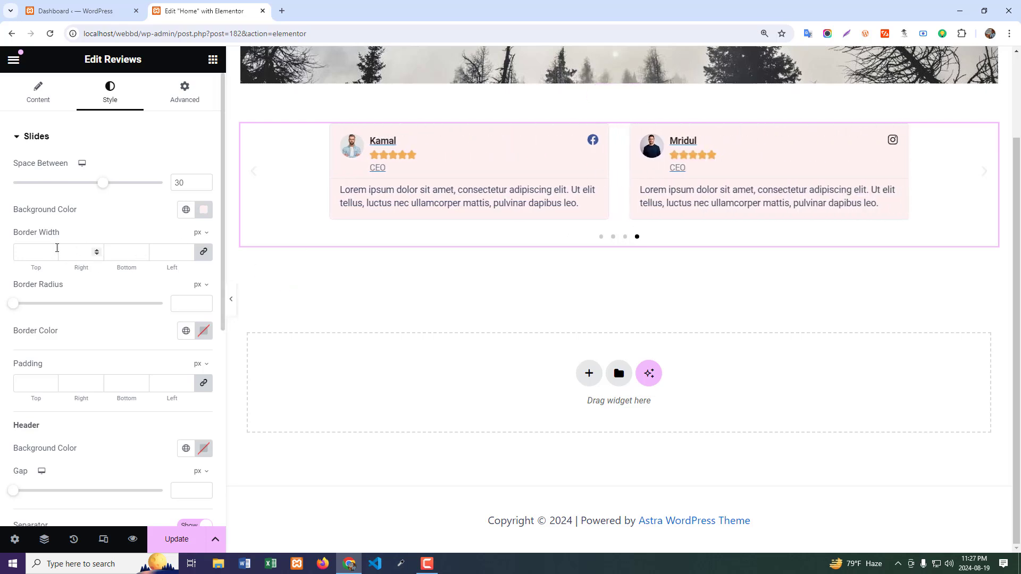
- Give the slides a 4 px border on all sides in a near-white color
{"action": "left_click", "coordinate": [52, 250]}
{"action": "left_click", "coordinate": [51, 250]}
{"action": "left_click", "coordinate": [51, 250]}
{"action": "left_click", "coordinate": [51, 250]}
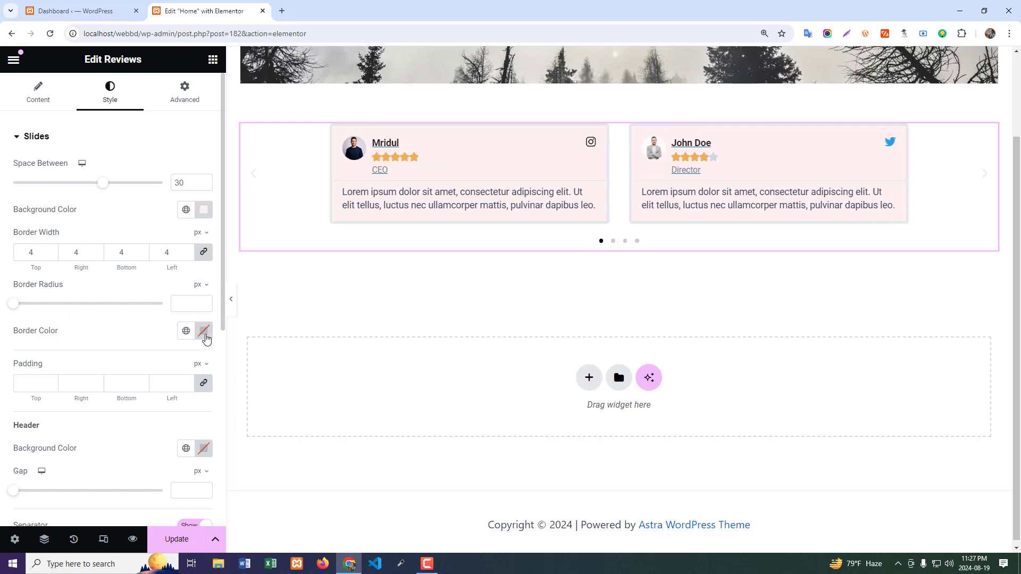
{"action": "left_click", "coordinate": [203, 331]}
{"action": "mouse_move", "coordinate": [203, 482]}
{"action": "left_mouse_down"}
{"action": "mouse_move", "coordinate": [183, 427]}
{"action": "mouse_move", "coordinate": [125, 366]}
{"action": "mouse_move", "coordinate": [312, 374]}
{"action": "mouse_move", "coordinate": [29, 335]}
{"action": "mouse_move", "coordinate": [91, 318]}
{"action": "left_mouse_up"}
{"action": "left_click", "coordinate": [87, 319]}
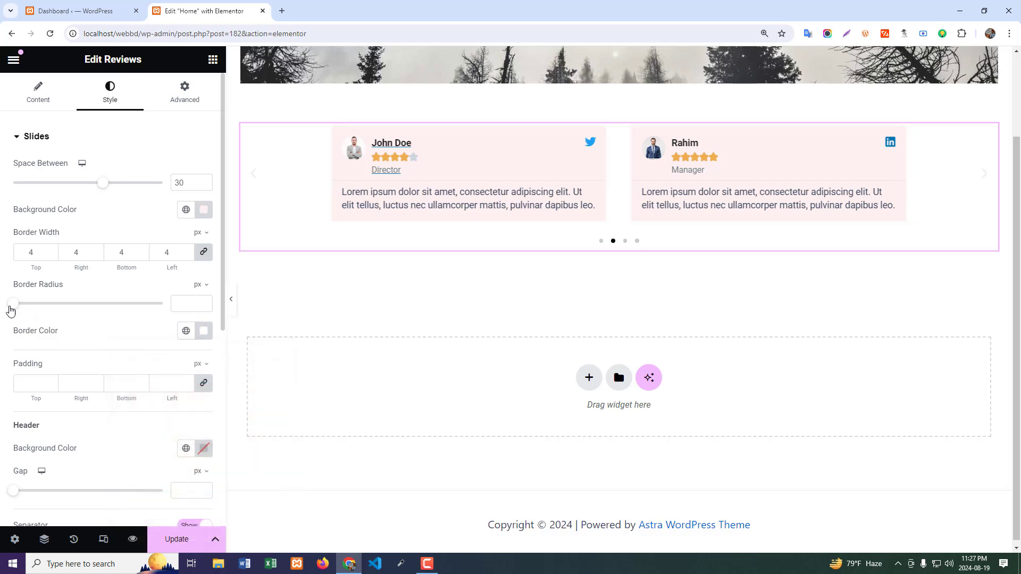
- Set the slides' border radius to 20 px and their padding to 20 px on all sides
{"action": "left_click_drag", "start_coordinate": [10, 307], "coordinate": [39, 310]}
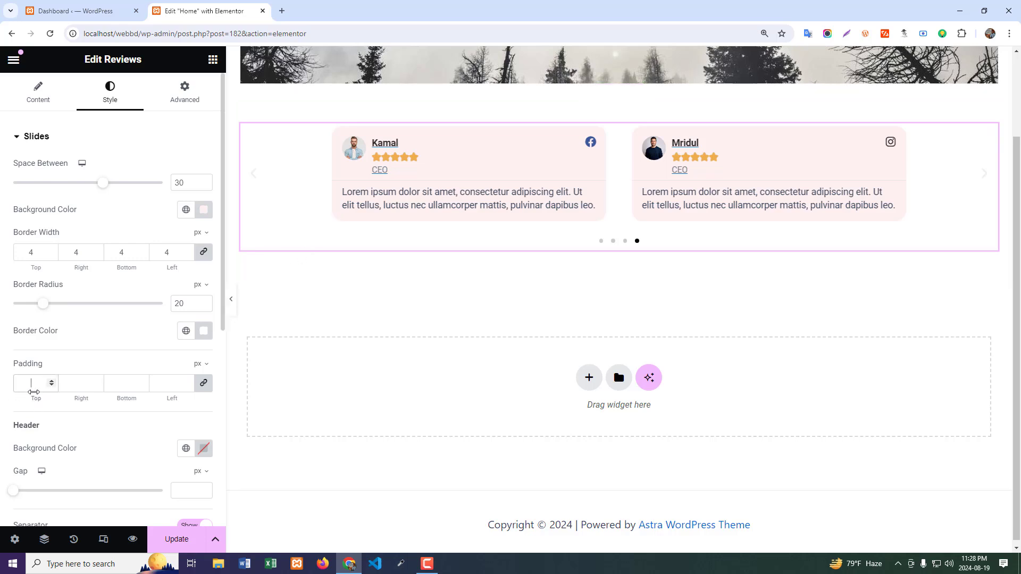
{"action": "type", "text": "10"}
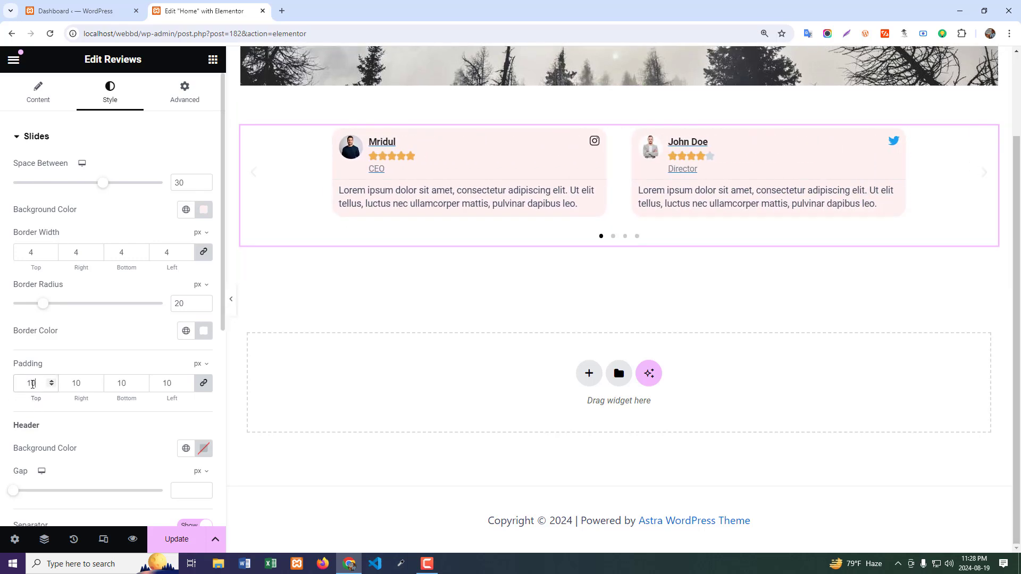
{"action": "double_click", "coordinate": [32, 382]}
{"action": "type", "text": "20"}
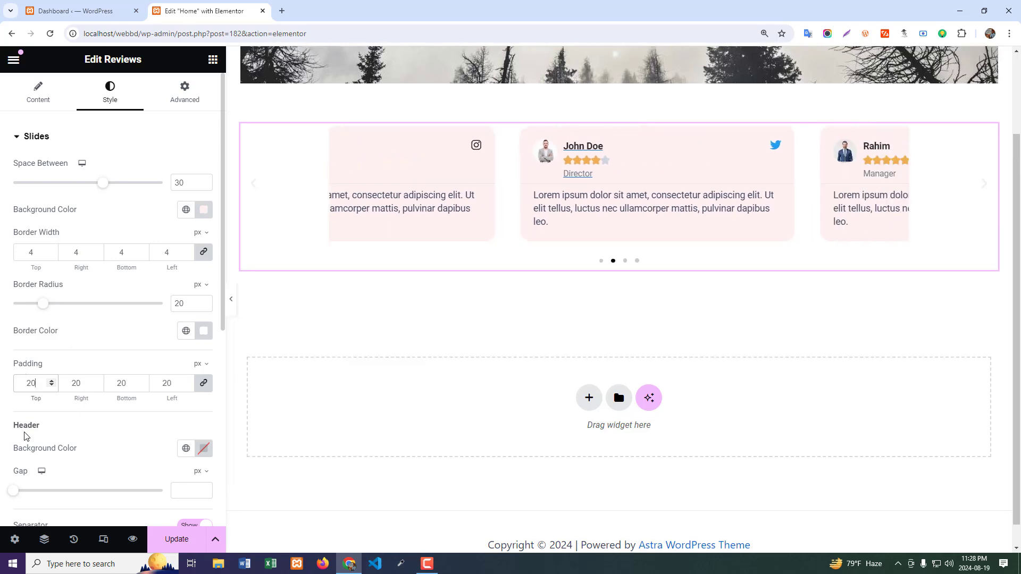
{"action": "scroll", "coordinate": [62, 413], "scroll_direction": "down", "scroll_amount": 1}
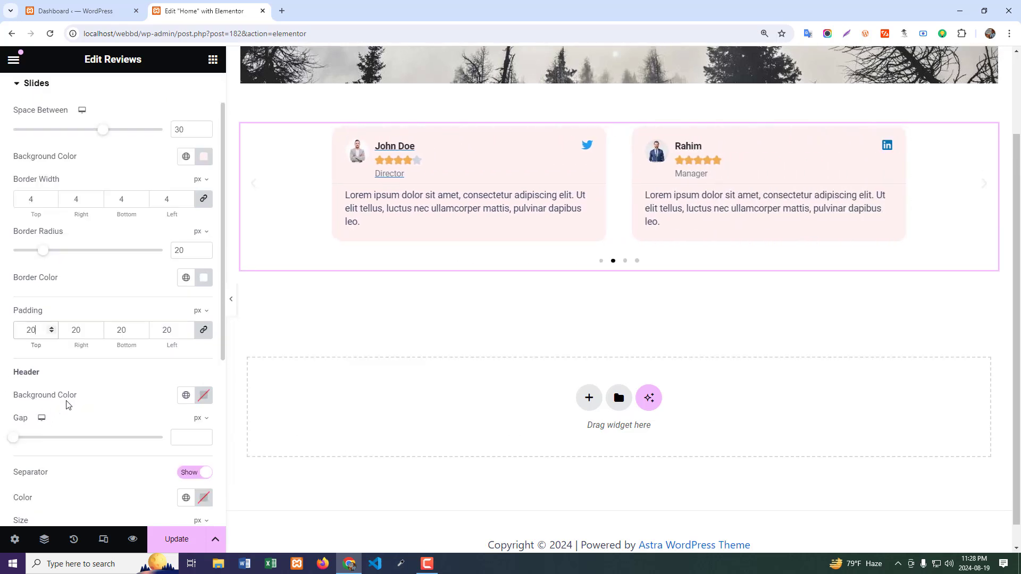
- Give the slides' header a light red background color and a gap of 30 px
{"action": "left_click", "coordinate": [203, 395]}
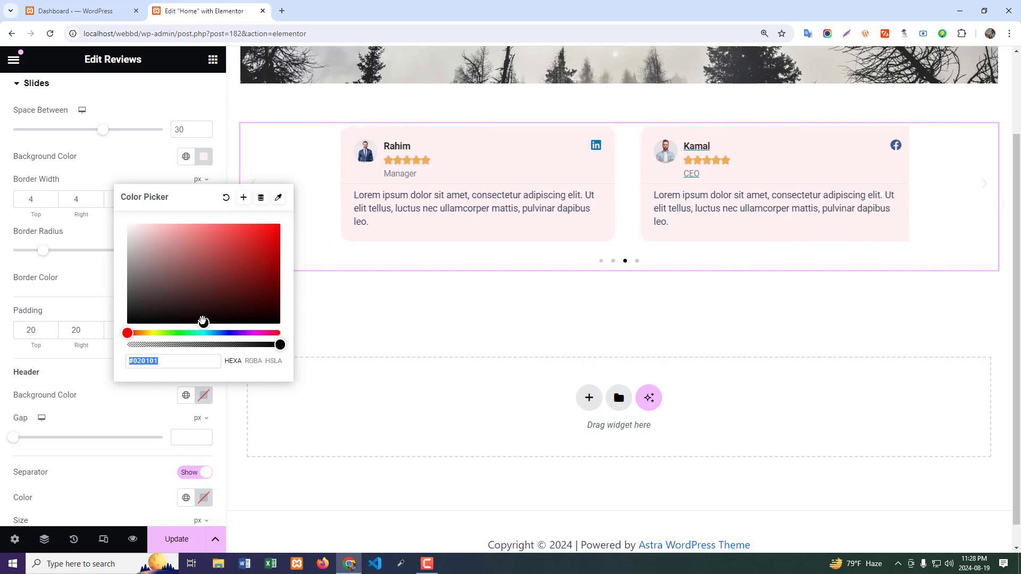
{"action": "left_click_drag", "start_coordinate": [202, 321], "coordinate": [211, 221]}
{"action": "left_click", "coordinate": [160, 394]}
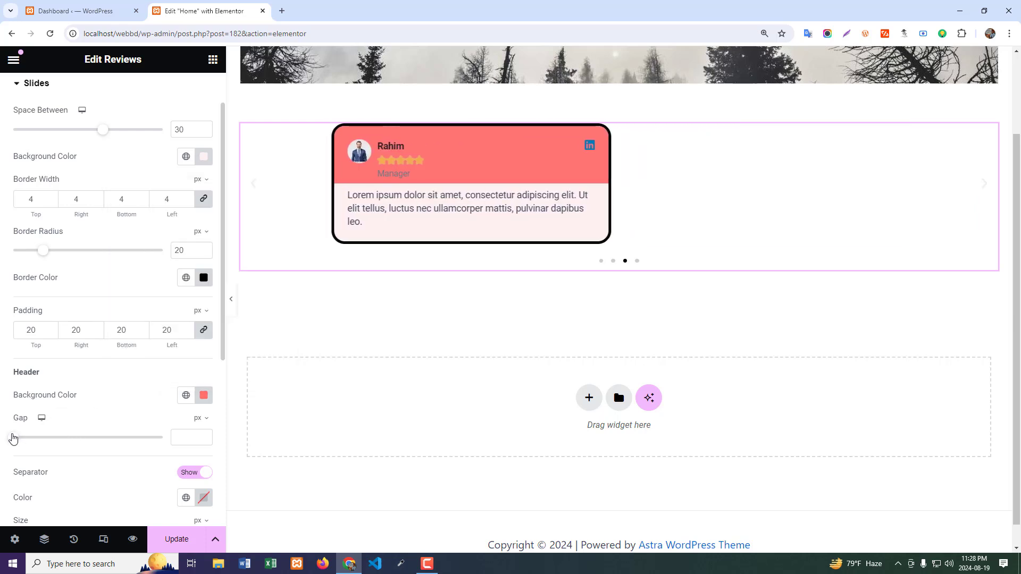
{"action": "left_click_drag", "start_coordinate": [14, 443], "coordinate": [58, 440]}
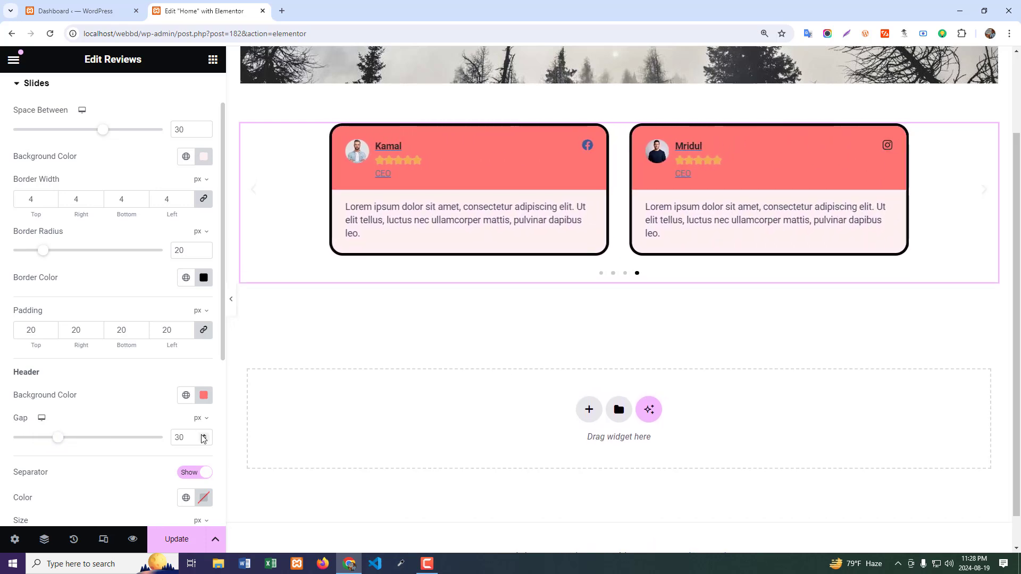
- Set the header separator's color to black #000000 and its size to 3 px
{"action": "scroll", "coordinate": [72, 411], "scroll_direction": "down", "scroll_amount": 2}
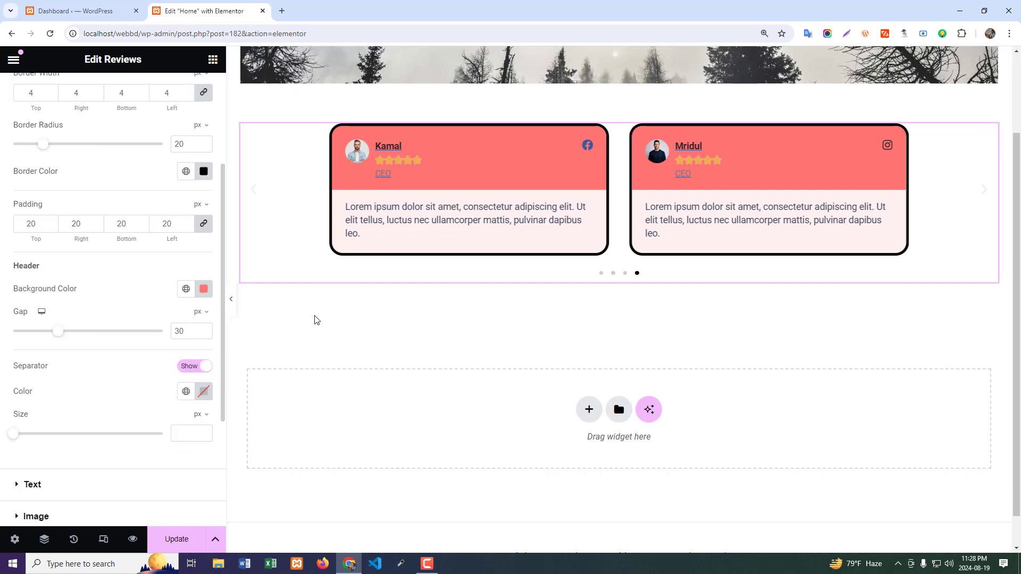
{"action": "left_click", "coordinate": [199, 397]}
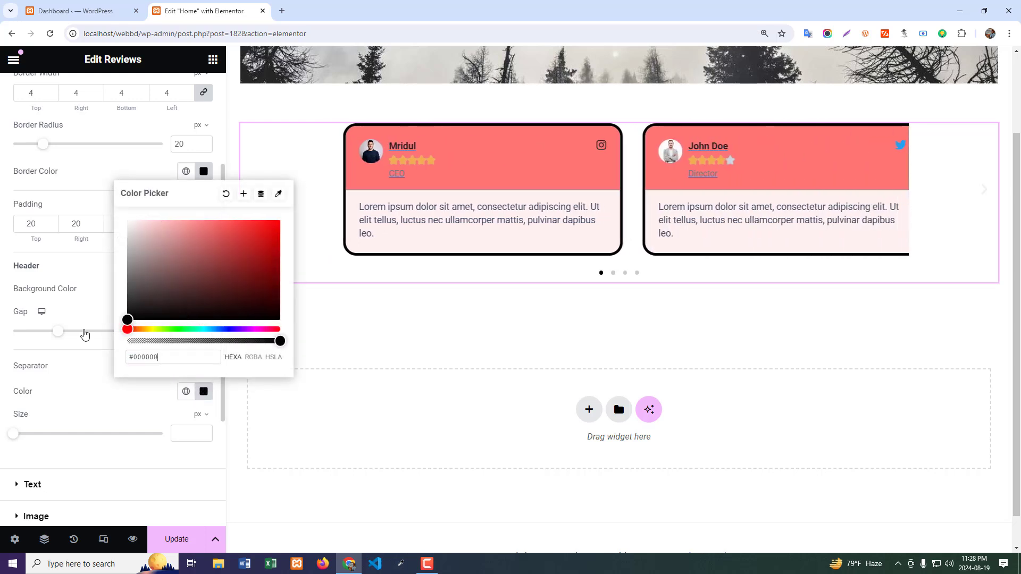
{"action": "left_click", "coordinate": [89, 400]}
{"action": "left_click_drag", "start_coordinate": [21, 436], "coordinate": [35, 434]}
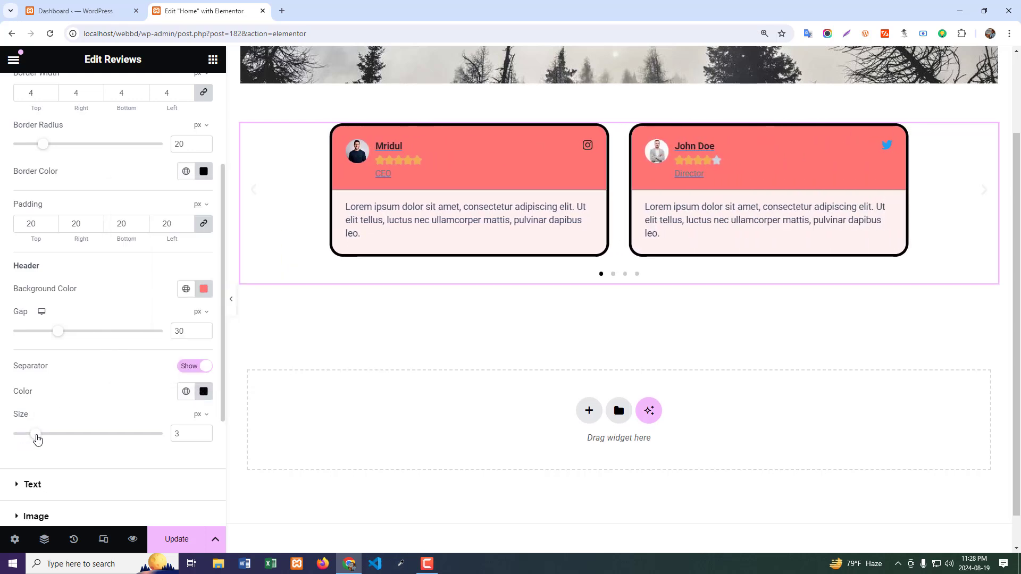
- Set the text color of both the reviewer name and the title to white #FFFFFF
{"action": "scroll", "coordinate": [161, 437], "scroll_direction": "down", "scroll_amount": 2}
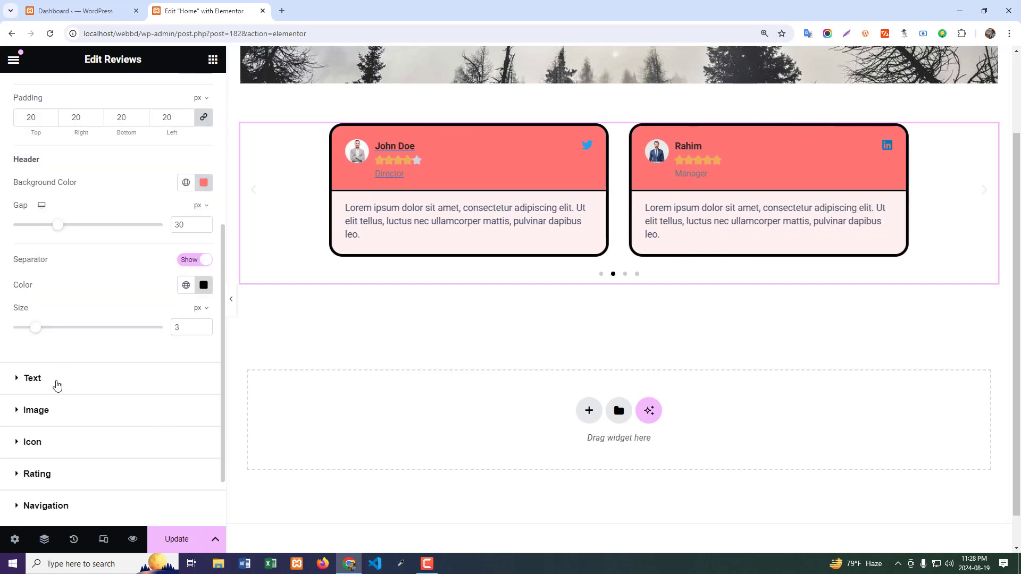
{"action": "left_click", "coordinate": [57, 385]}
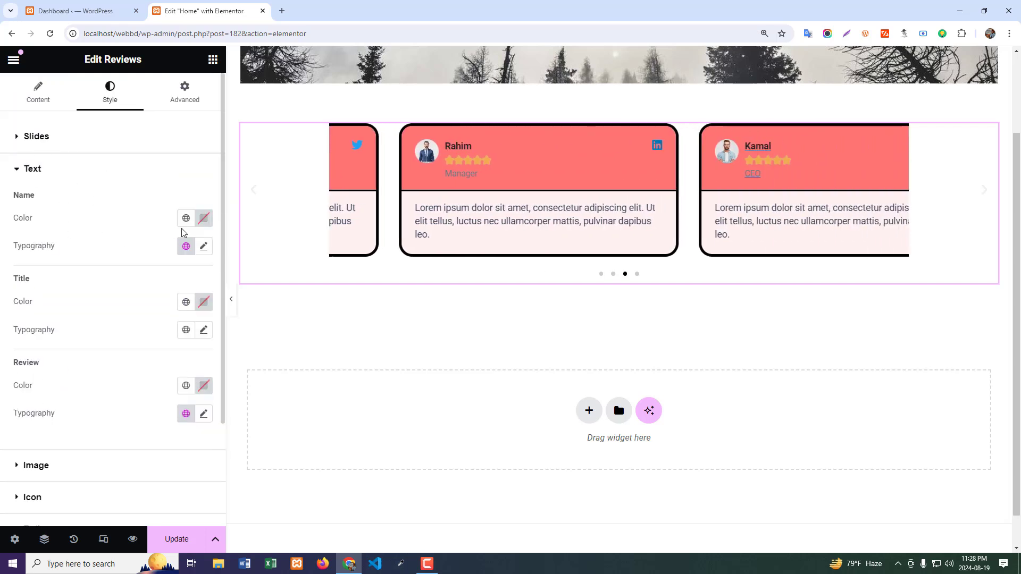
{"action": "left_click", "coordinate": [204, 218]}
{"action": "left_click_drag", "start_coordinate": [203, 368], "coordinate": [110, 257]}
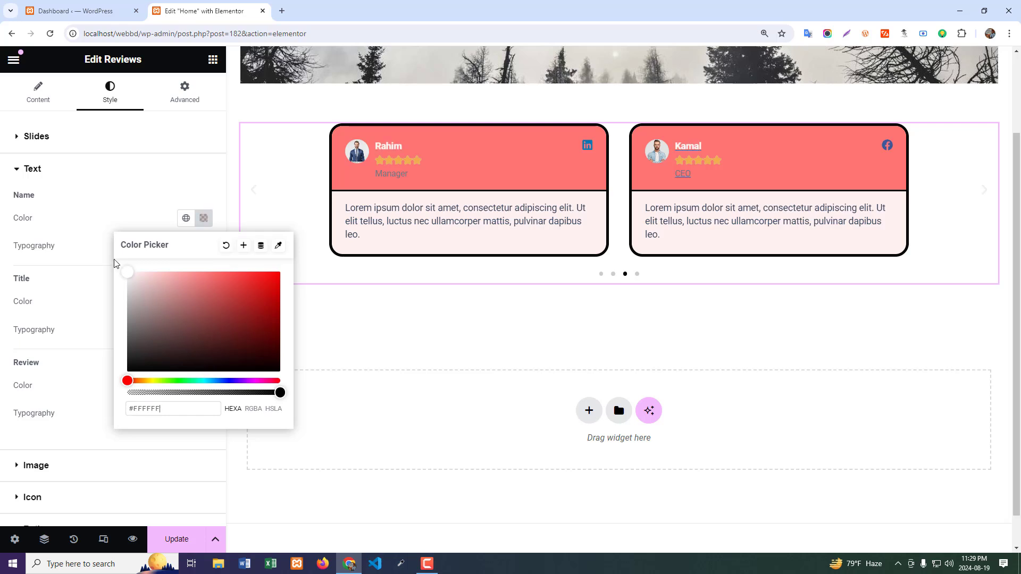
{"action": "left_click", "coordinate": [78, 215]}
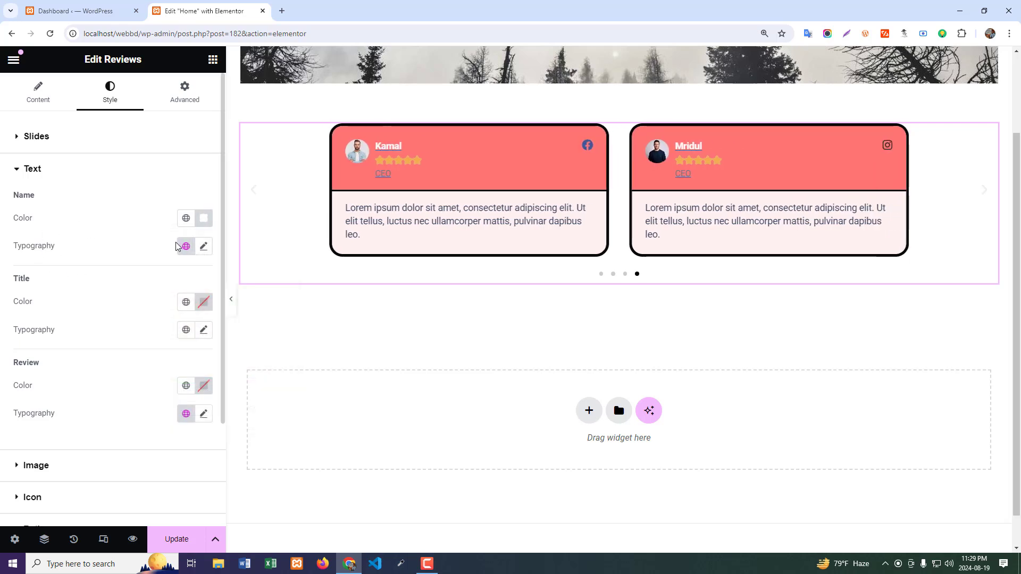
{"action": "left_click", "coordinate": [203, 302]}
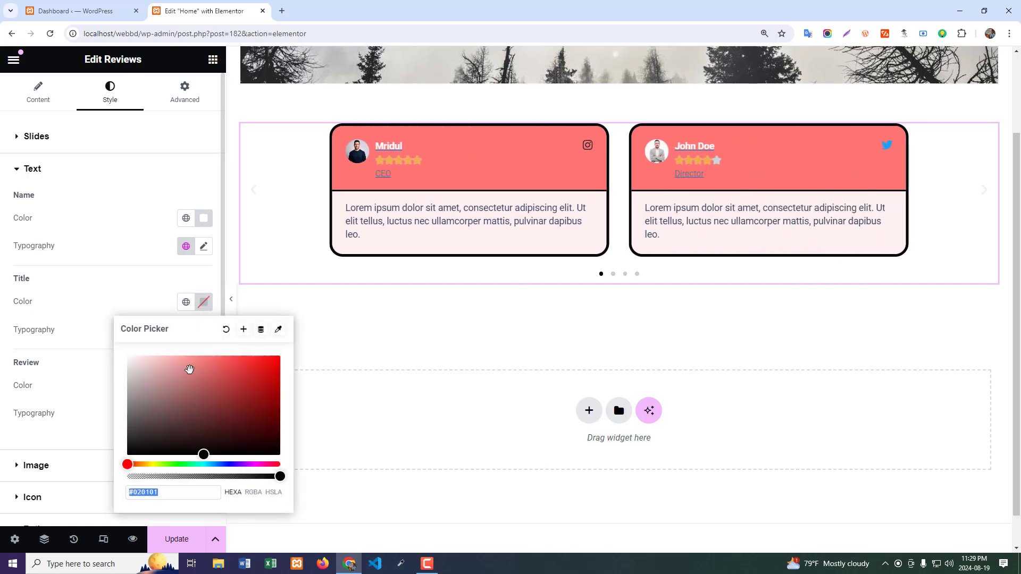
{"action": "left_click_drag", "start_coordinate": [201, 452], "coordinate": [119, 351]}
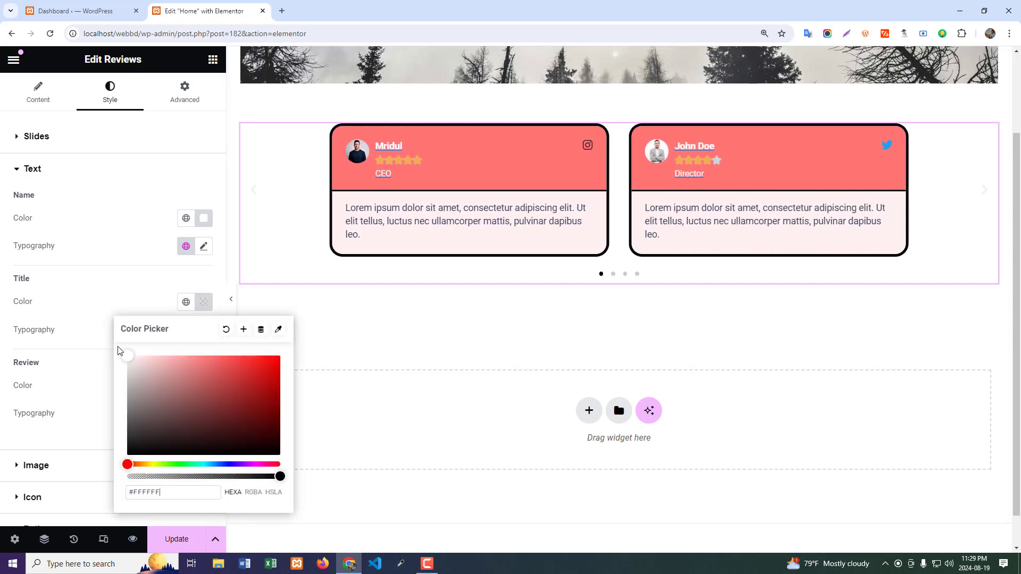
{"action": "left_click", "coordinate": [75, 302]}
- Set the review text color to black
{"action": "left_click", "coordinate": [204, 386]}
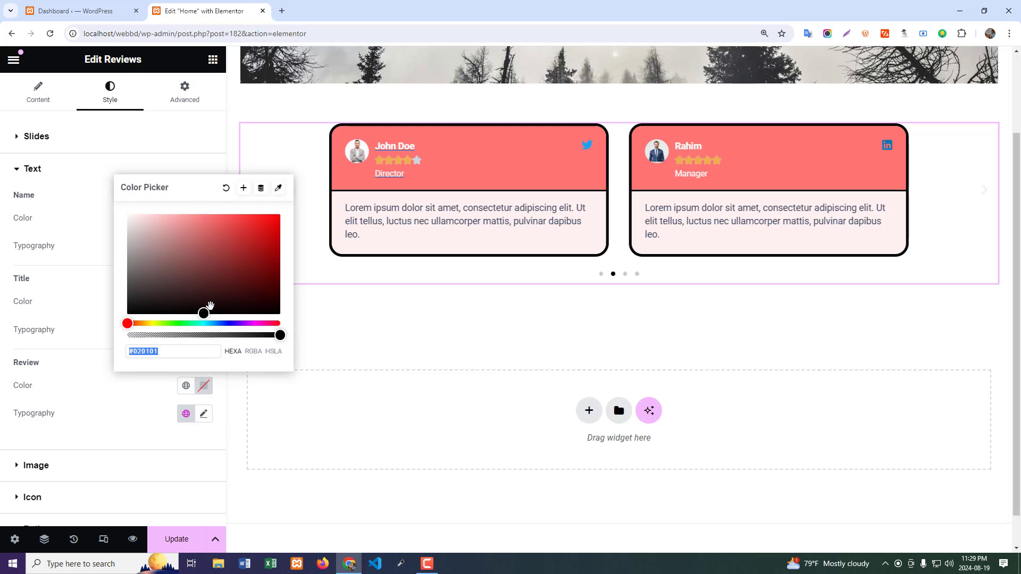
{"action": "left_click_drag", "start_coordinate": [204, 311], "coordinate": [72, 406]}
{"action": "left_click", "coordinate": [72, 406]}
- Set the reviewer image size to 50 px and its gap to 20 px
{"action": "scroll", "coordinate": [71, 387], "scroll_direction": "down", "scroll_amount": 2}
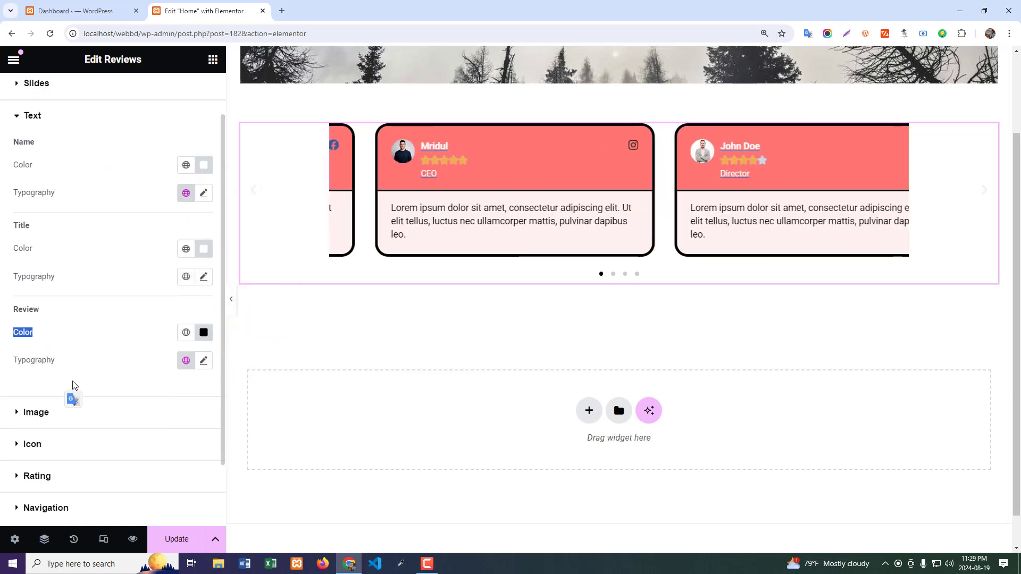
{"action": "left_click", "coordinate": [64, 356]}
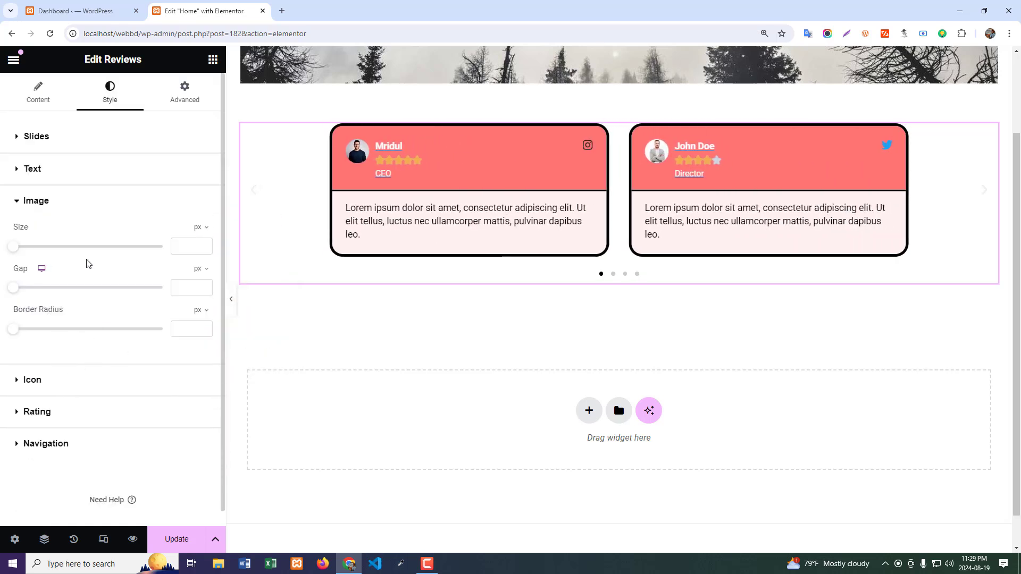
{"action": "left_click_drag", "start_coordinate": [15, 248], "coordinate": [124, 252]}
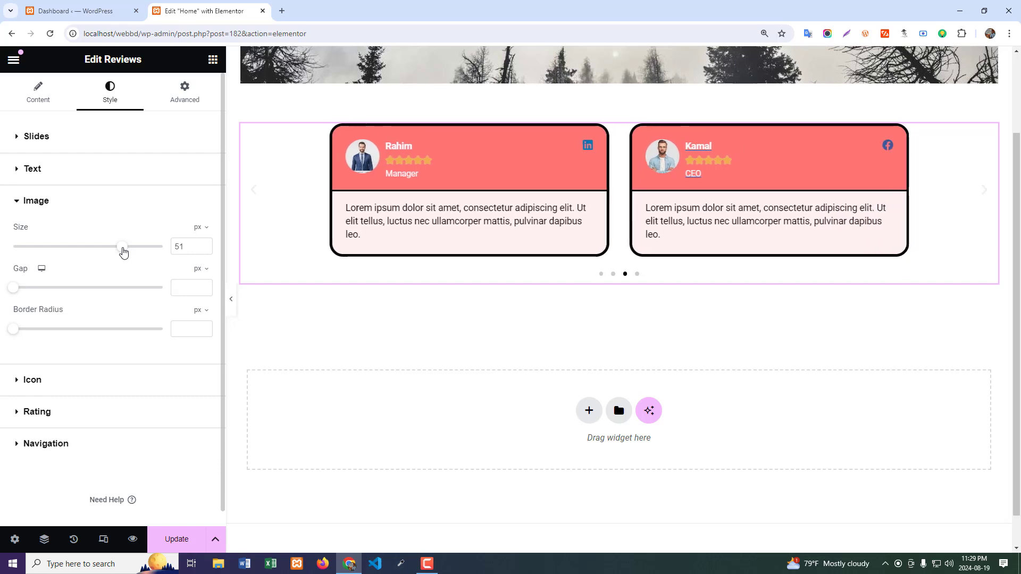
{"action": "left_click", "coordinate": [204, 249]}
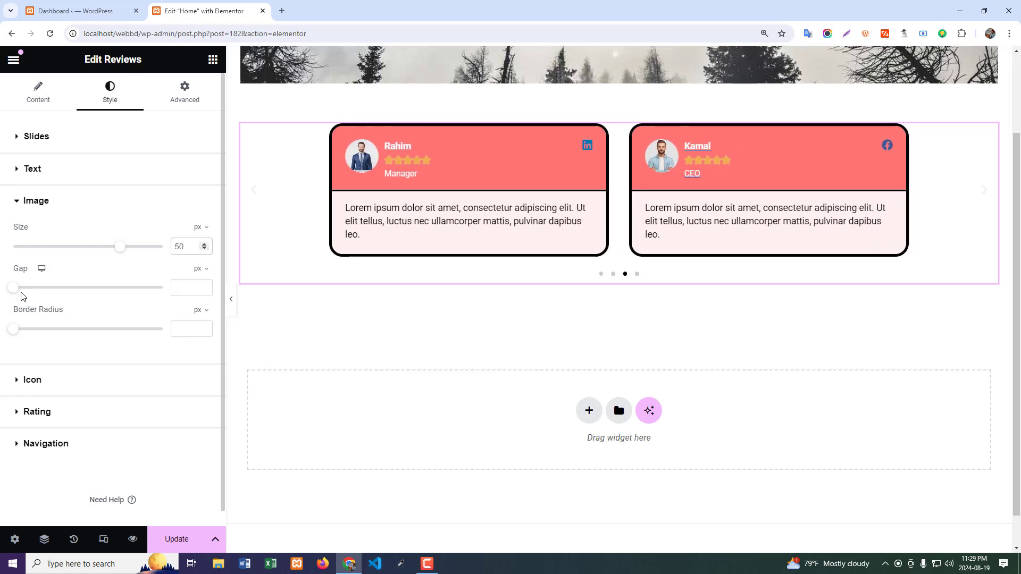
{"action": "left_click_drag", "start_coordinate": [14, 287], "coordinate": [46, 292]}
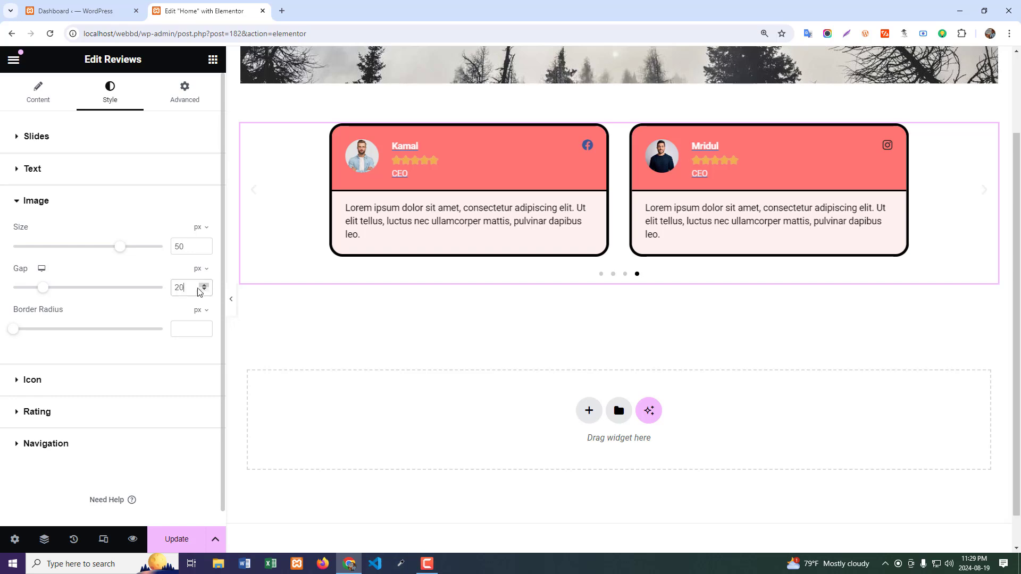
- Keep the social icons in their Official color and set their size to 30 px
{"action": "left_click", "coordinate": [49, 384]}
{"action": "left_click", "coordinate": [134, 268]}
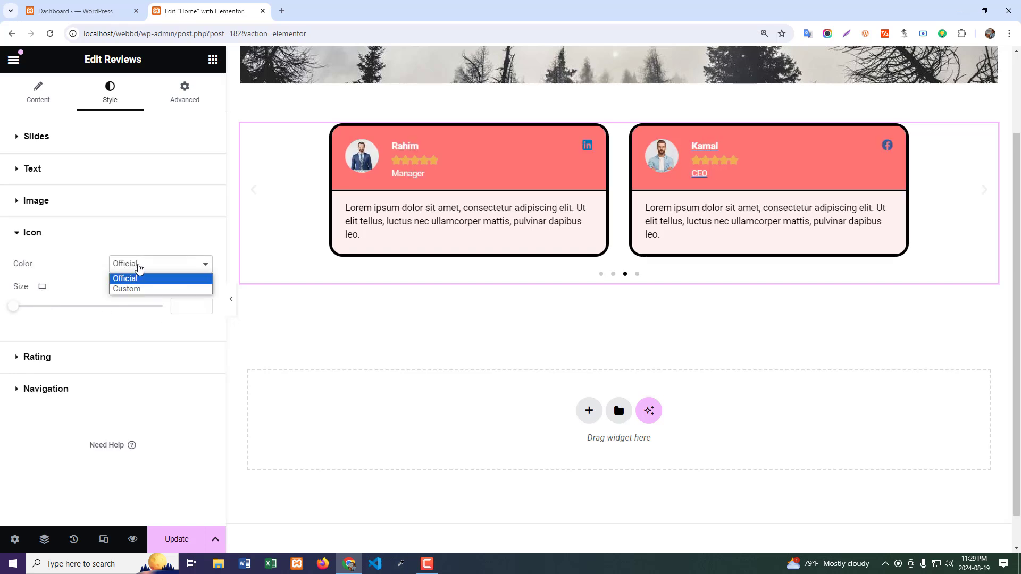
{"action": "left_click", "coordinate": [138, 279]}
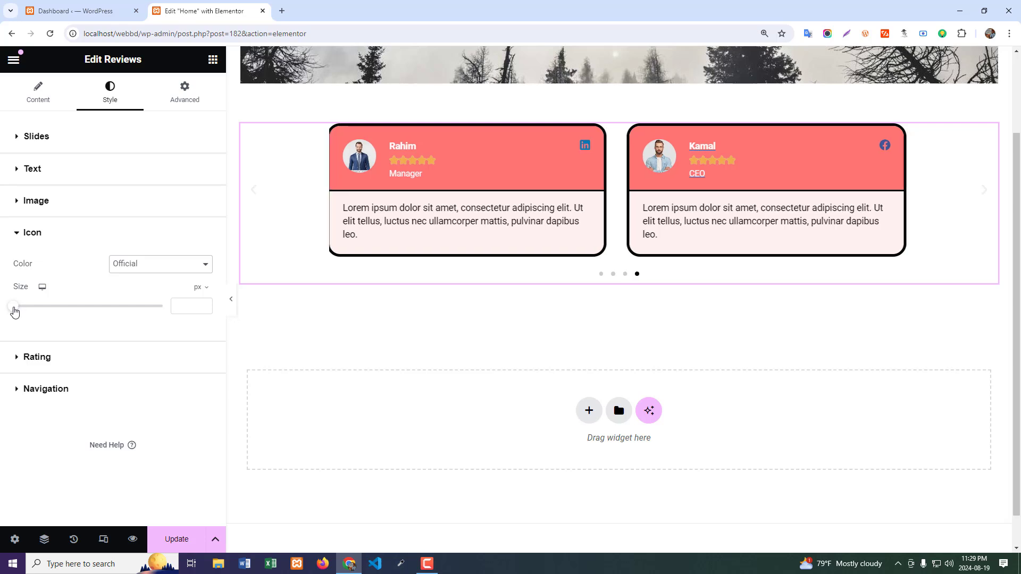
{"action": "left_click_drag", "start_coordinate": [14, 313], "coordinate": [57, 313]}
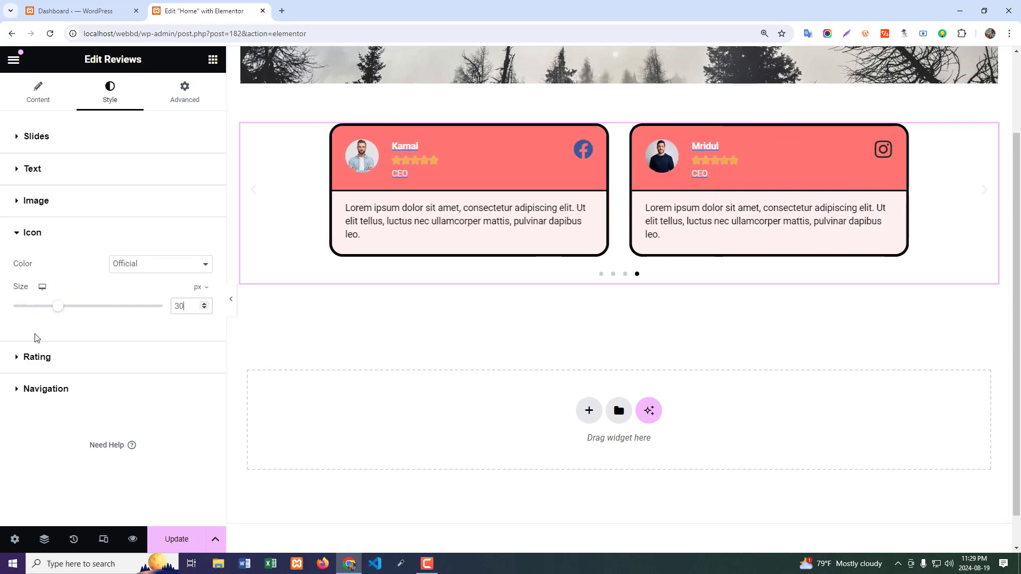
- Style the rating with Font Awesome icons, solid unmarked stars, a size of 20 px and a spacing of about 9 px
{"action": "left_click", "coordinate": [50, 358]}
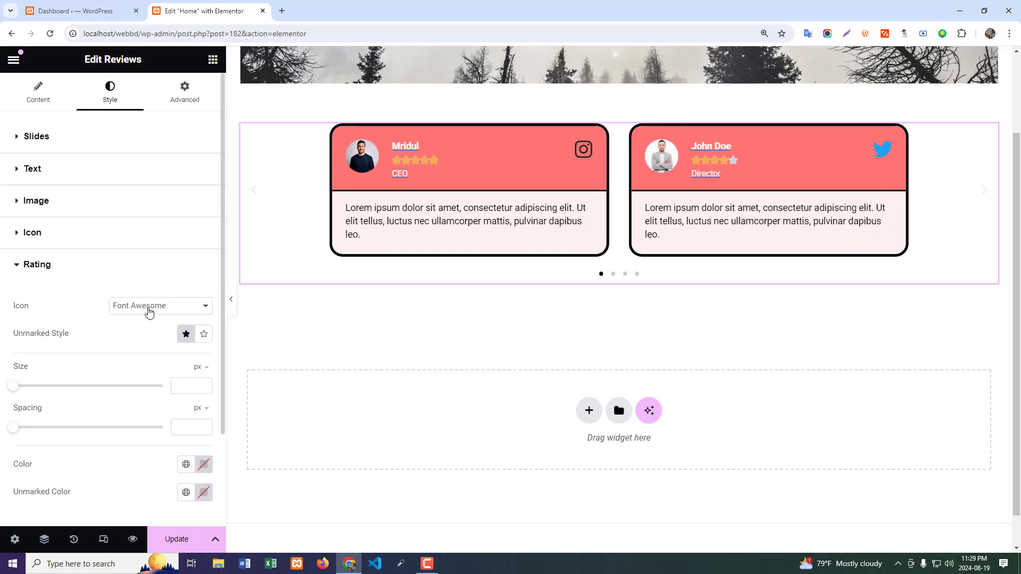
{"action": "left_click", "coordinate": [149, 313]}
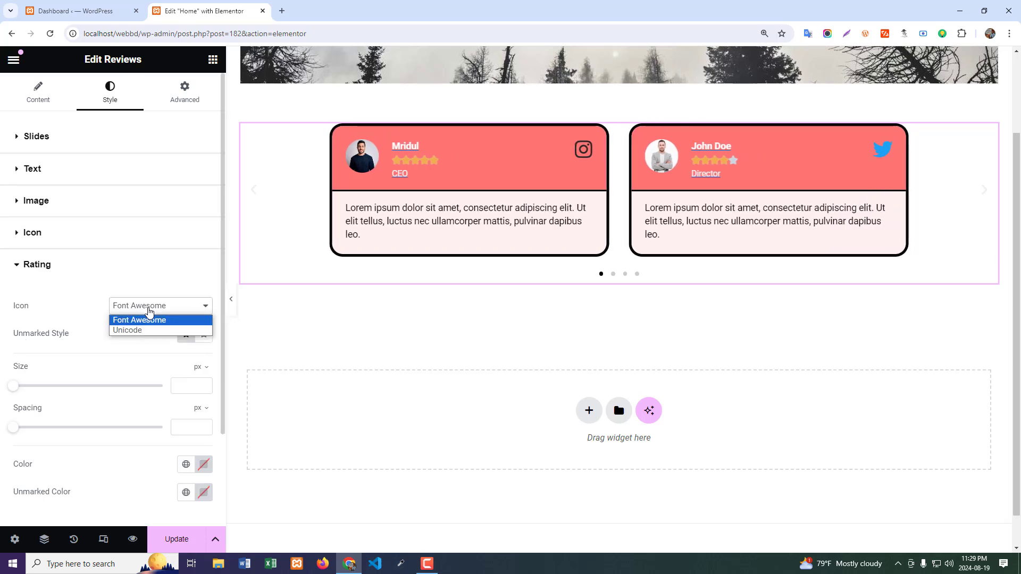
{"action": "left_click", "coordinate": [143, 323]}
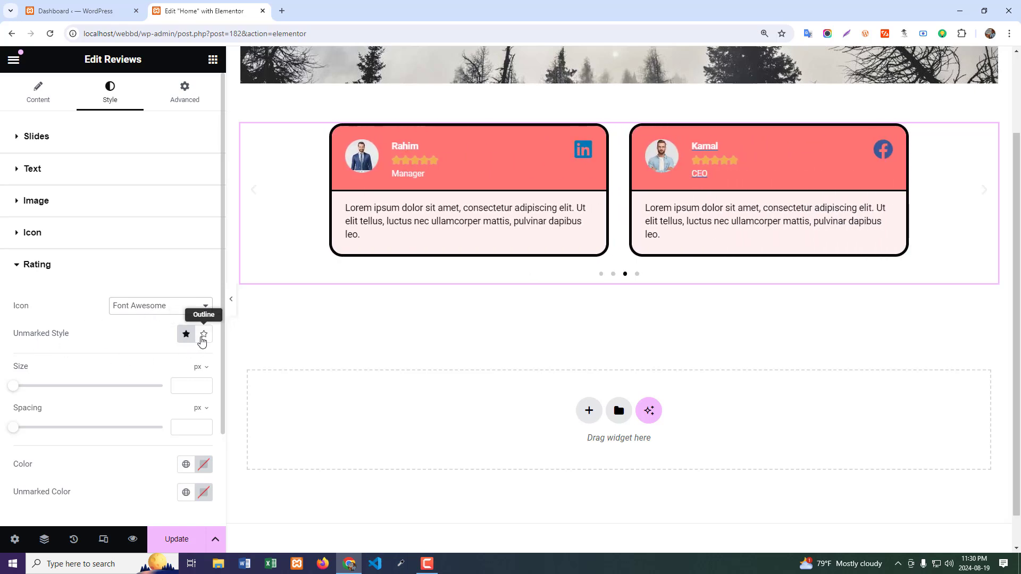
{"action": "left_click", "coordinate": [203, 335]}
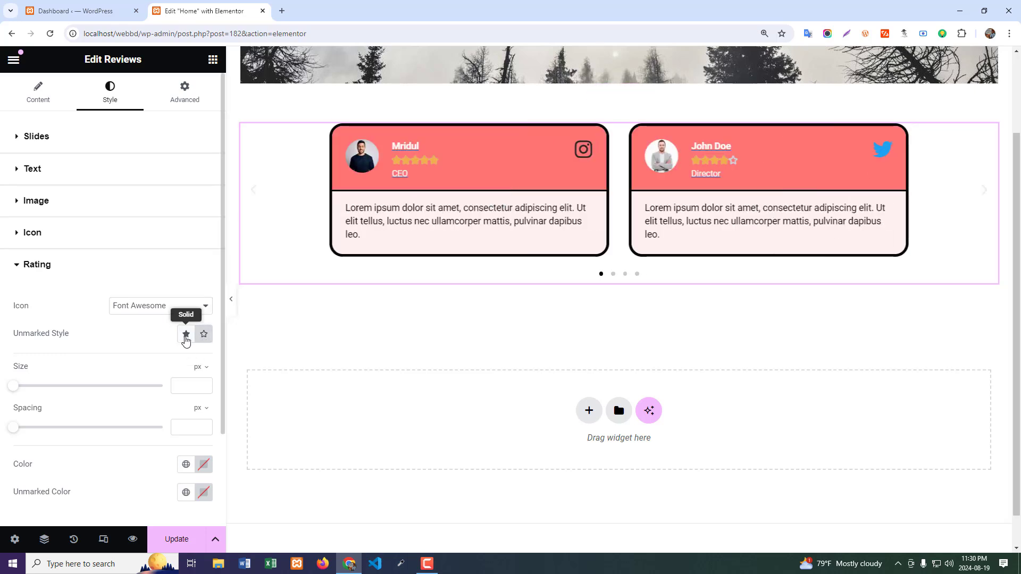
{"action": "left_click", "coordinate": [185, 338]}
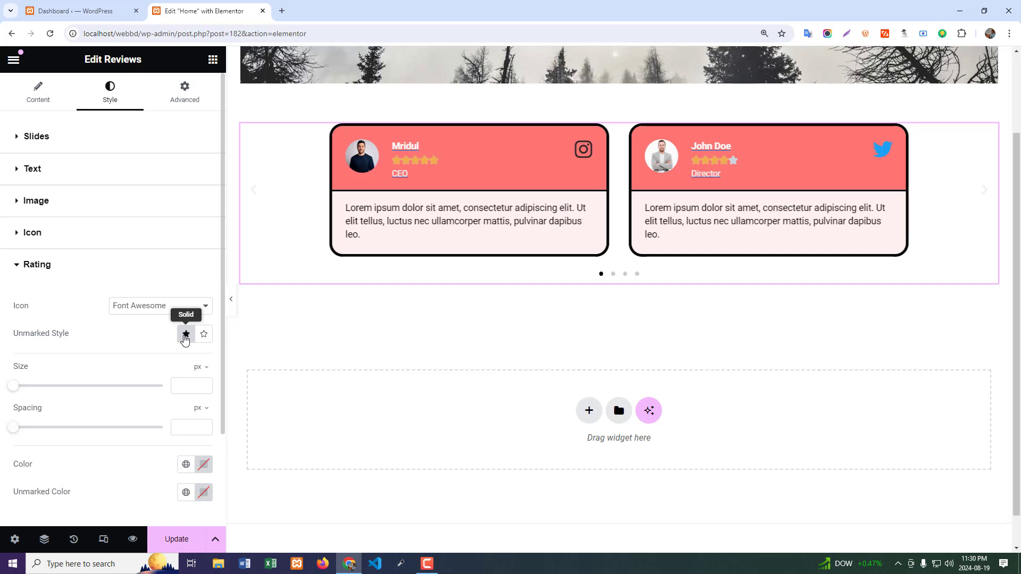
{"action": "left_click", "coordinate": [186, 335]}
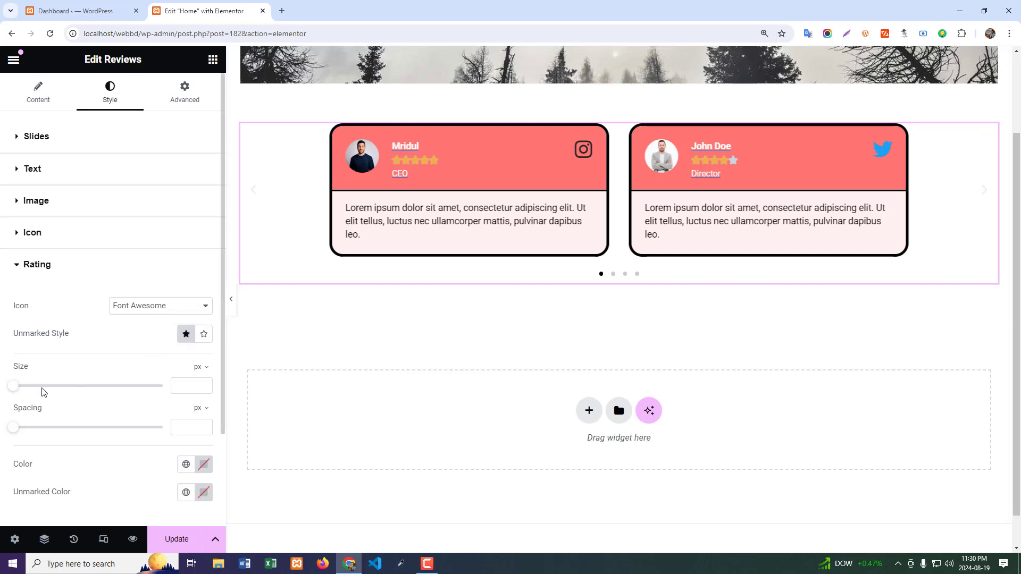
{"action": "left_click_drag", "start_coordinate": [15, 390], "coordinate": [44, 393]}
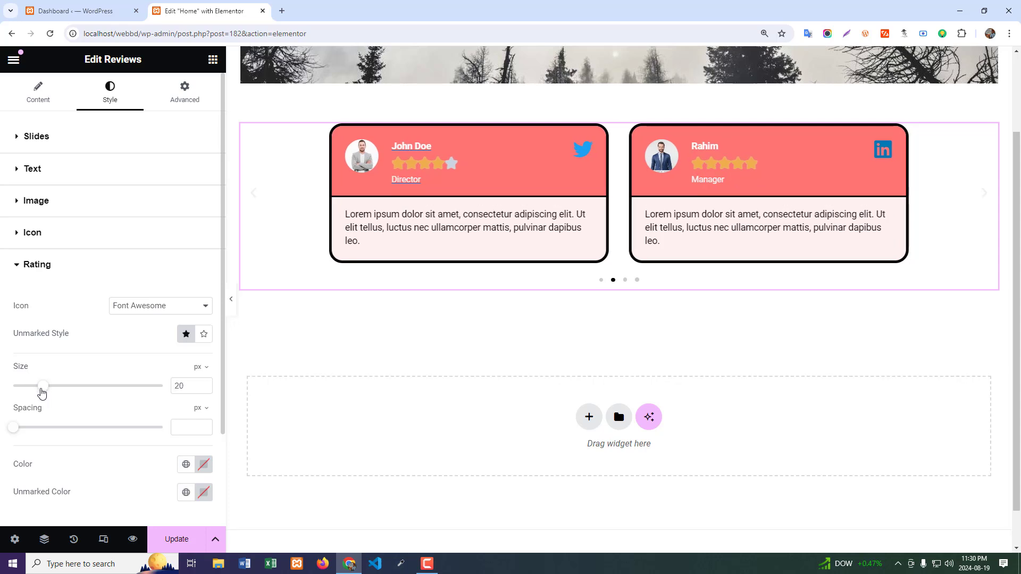
{"action": "left_click_drag", "start_coordinate": [15, 432], "coordinate": [41, 433]}
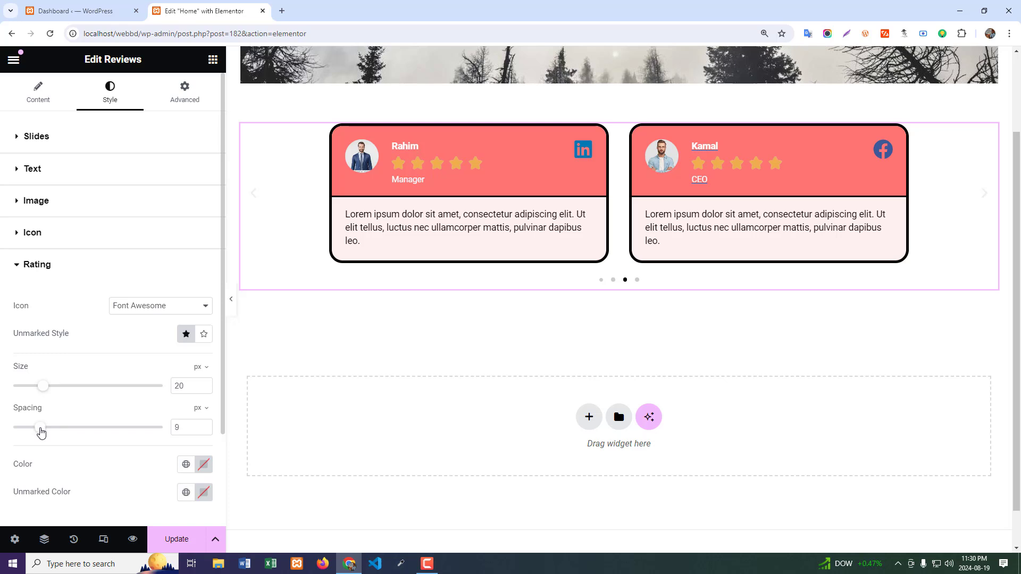
- Set the rating stars' color to white #FFFFFF and their unmarked color to black #000000
{"action": "scroll", "coordinate": [179, 422], "scroll_direction": "down", "scroll_amount": 1}
{"action": "left_click", "coordinate": [204, 411]}
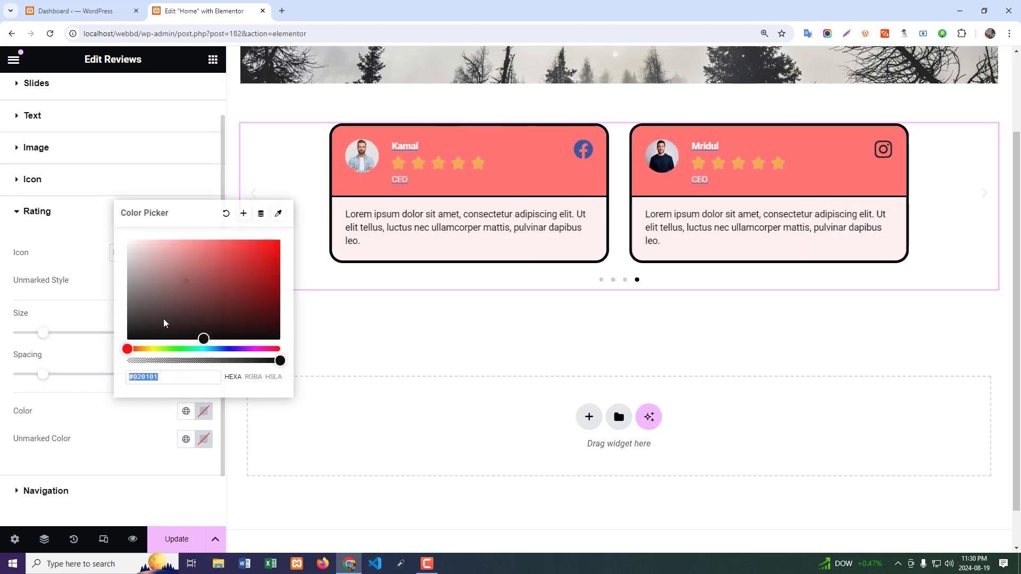
{"action": "left_click_drag", "start_coordinate": [205, 335], "coordinate": [117, 230]}
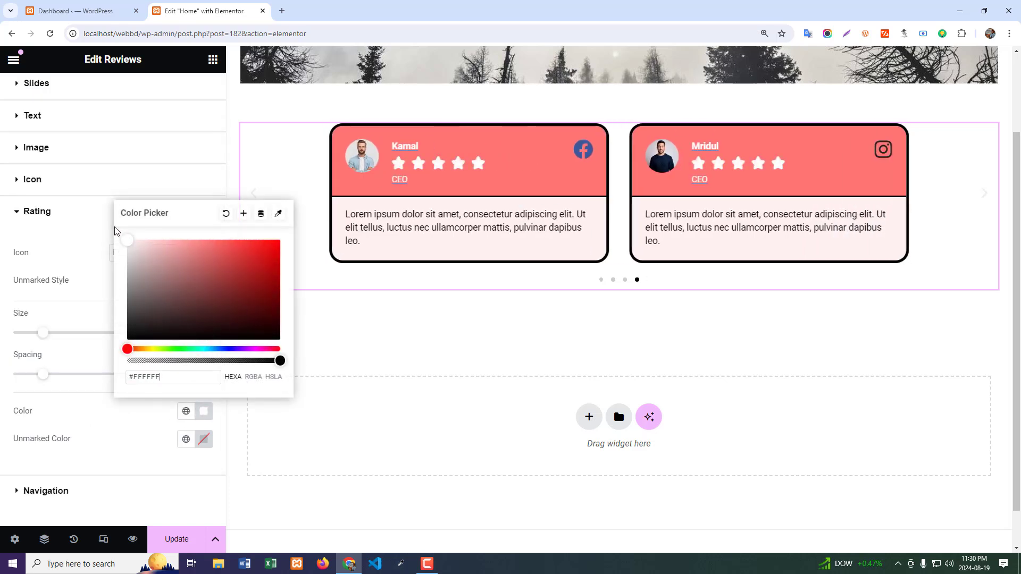
{"action": "left_click", "coordinate": [203, 439]}
{"action": "left_click_drag", "start_coordinate": [200, 364], "coordinate": [126, 369]}
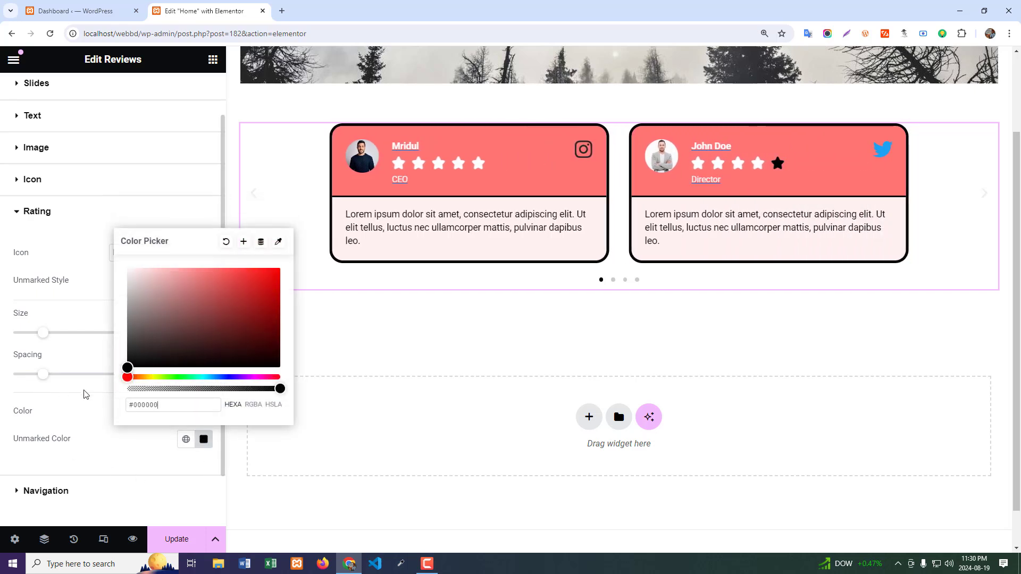
{"action": "left_click", "coordinate": [68, 403]}
- Set the navigation arrows' size to 42 px and their color to red #FF2323
{"action": "scroll", "coordinate": [96, 436], "scroll_direction": "down", "scroll_amount": 2}
{"action": "left_click", "coordinate": [54, 435]}
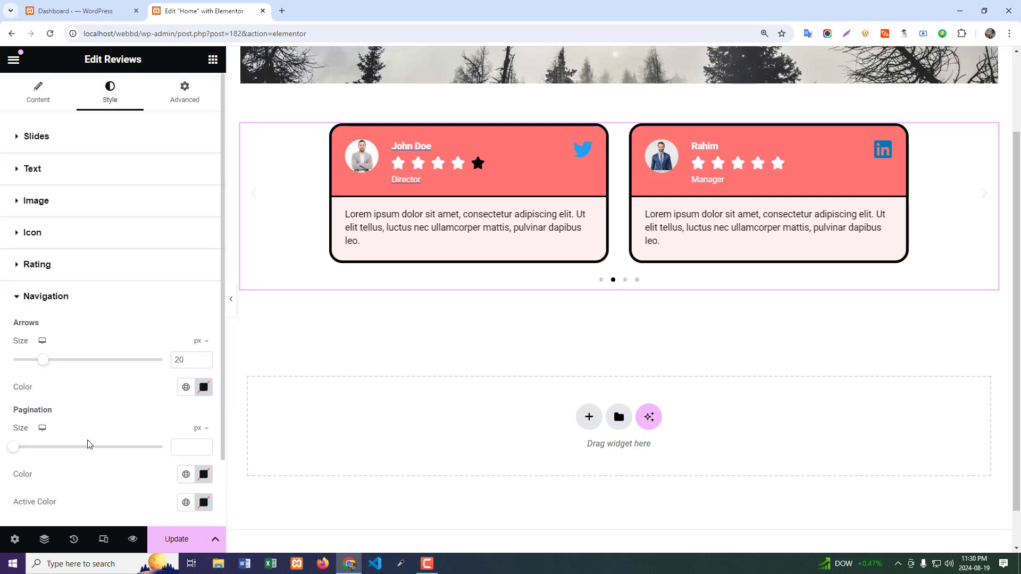
{"action": "scroll", "coordinate": [13, 315], "scroll_direction": "down", "scroll_amount": 1}
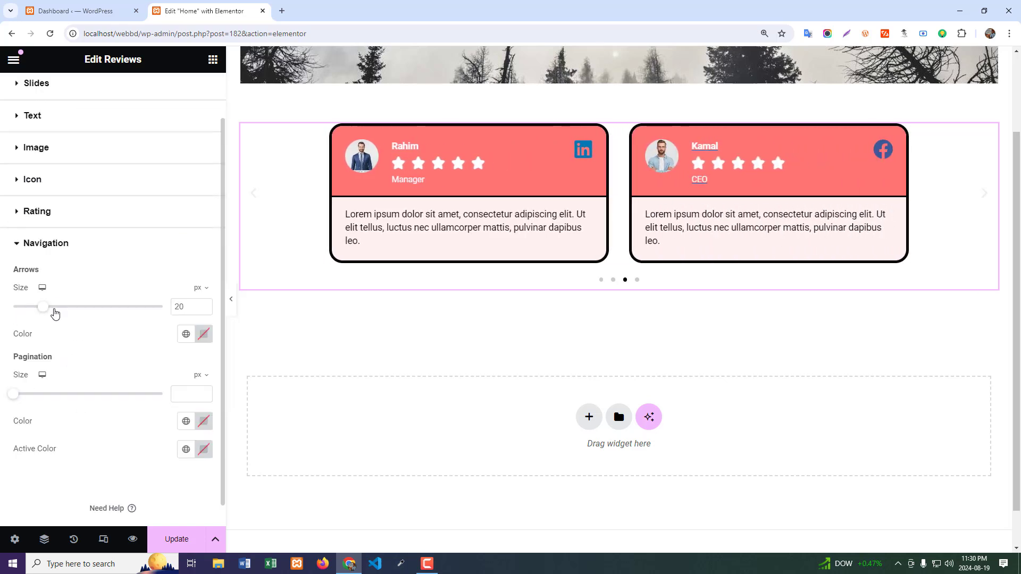
{"action": "left_click_drag", "start_coordinate": [48, 312], "coordinate": [84, 314]}
{"action": "left_click", "coordinate": [203, 334]}
{"action": "left_click", "coordinate": [260, 387]}
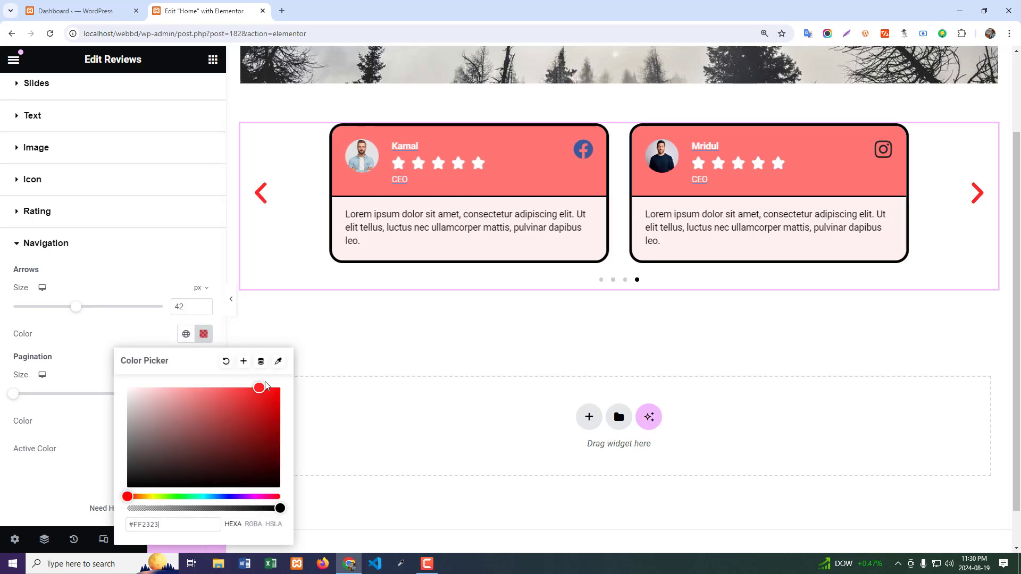
- Change the navigation arrows' color to pure red and set the pagination dots' size to 18 px
{"action": "left_click_drag", "start_coordinate": [266, 382], "coordinate": [281, 381]}
{"action": "left_click", "coordinate": [75, 368]}
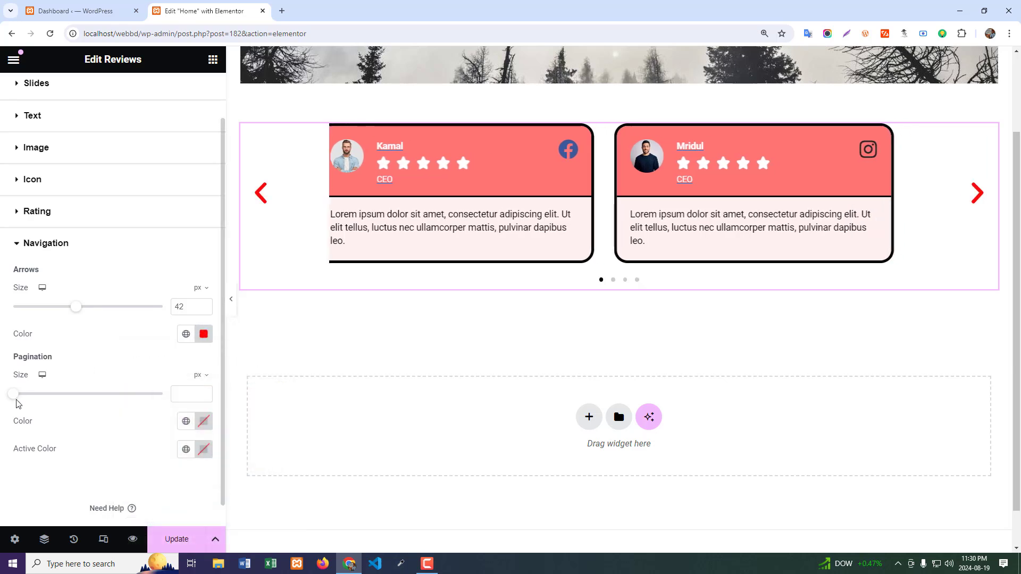
{"action": "left_click_drag", "start_coordinate": [18, 399], "coordinate": [45, 399]}
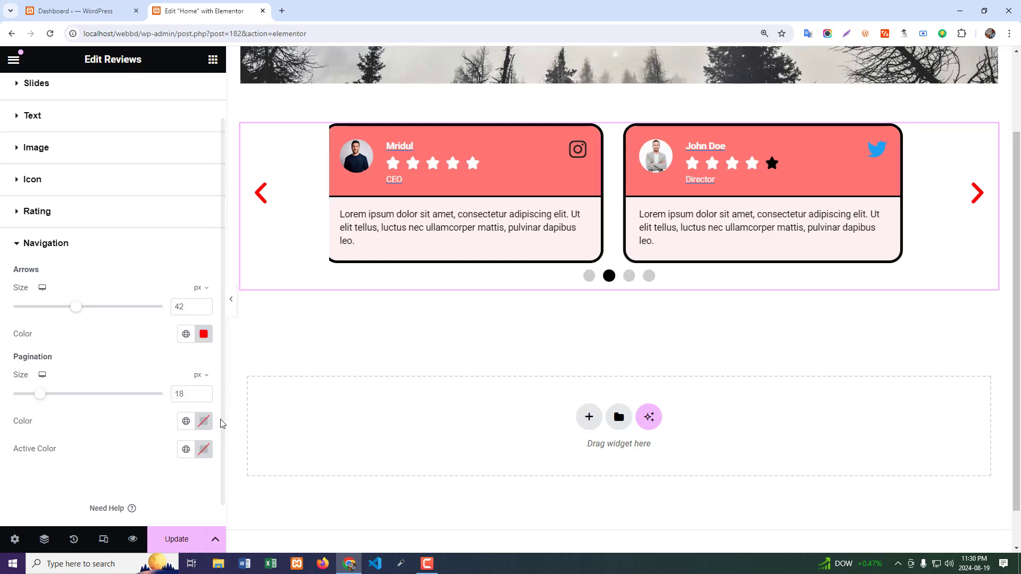
- Set the pagination dots' color to red #FF0000 and their active color to black #000000
{"action": "left_click", "coordinate": [202, 421]}
{"action": "left_click_drag", "start_coordinate": [201, 350], "coordinate": [282, 247]}
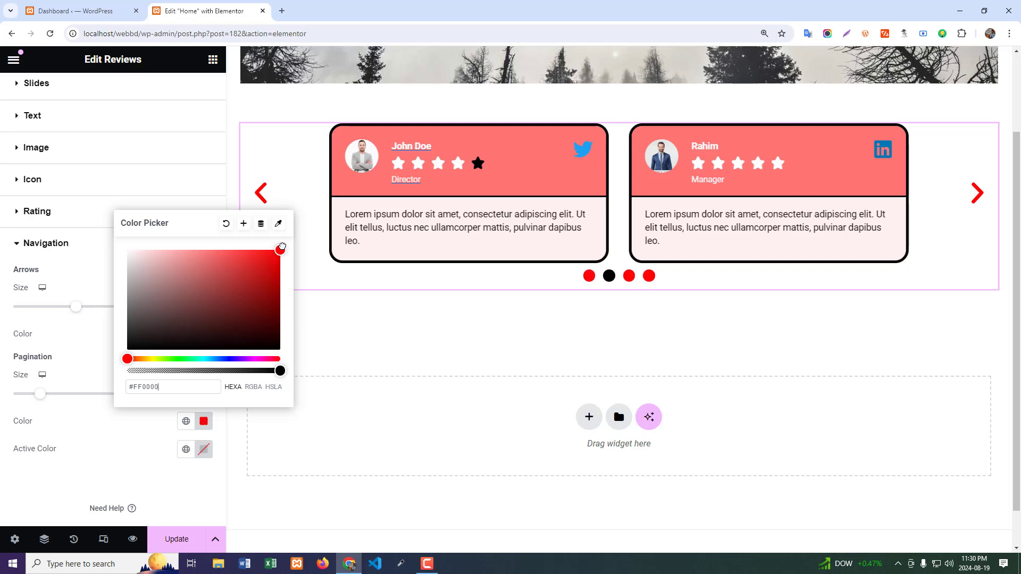
{"action": "left_click", "coordinate": [204, 452]}
{"action": "left_click_drag", "start_coordinate": [203, 377], "coordinate": [138, 375]}
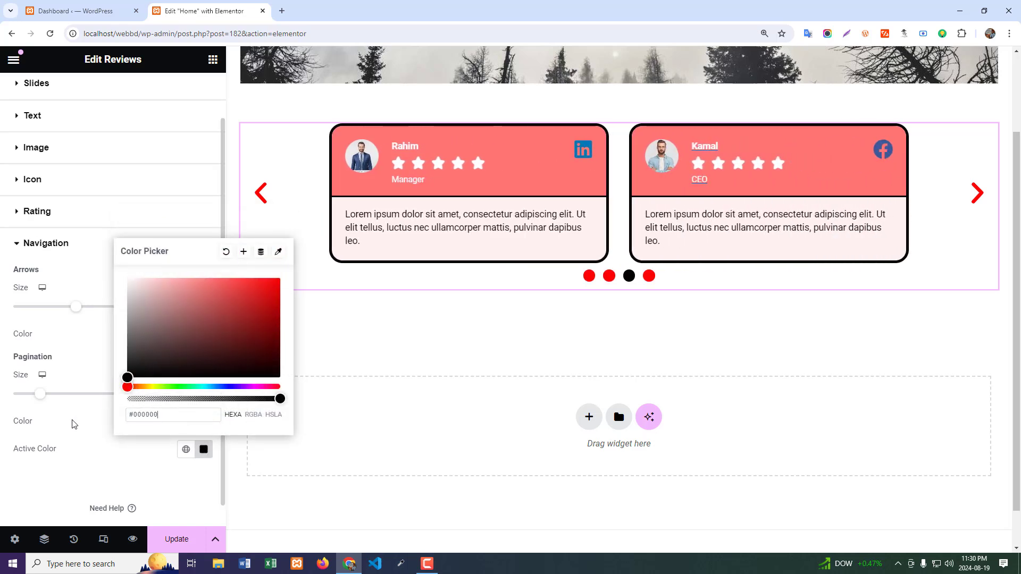
{"action": "left_click", "coordinate": [97, 437]}
{"action": "scroll", "coordinate": [101, 410], "scroll_direction": "up", "scroll_amount": 1}
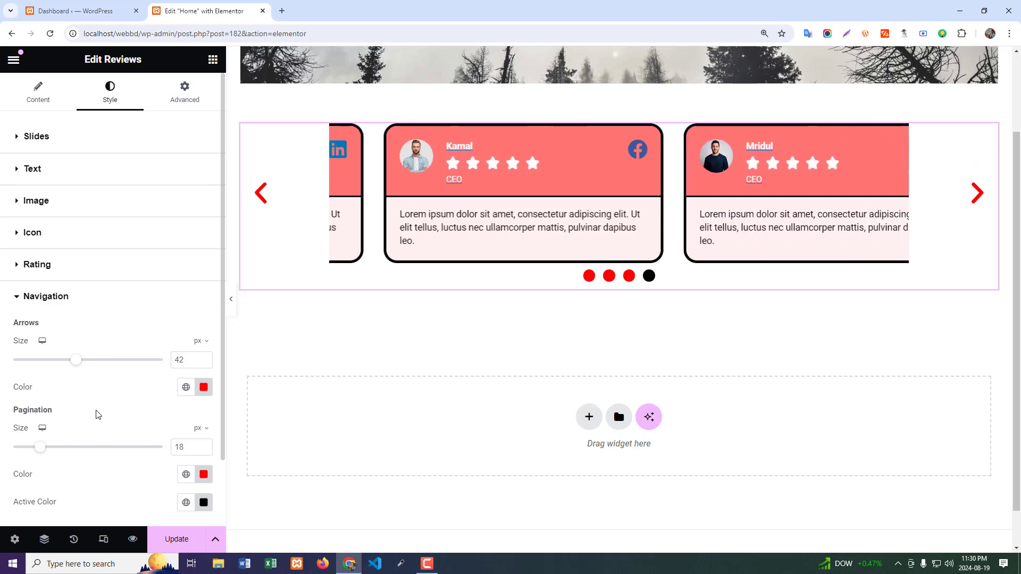
{"action": "left_click", "coordinate": [27, 308]}
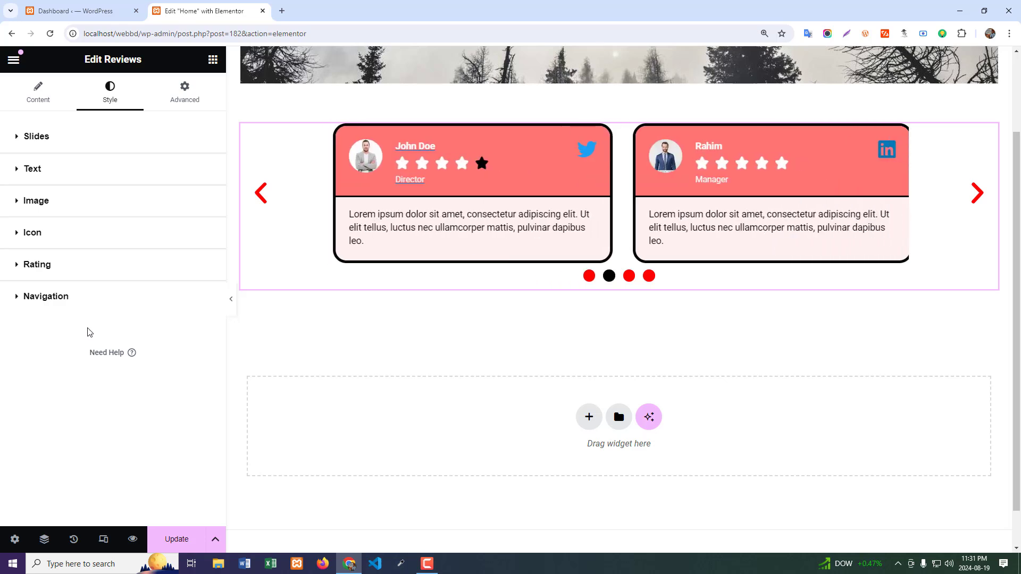
- Review the Reviews widget's slide content settings, additional carousel options and list of style sections
{"action": "left_click", "coordinate": [38, 96]}
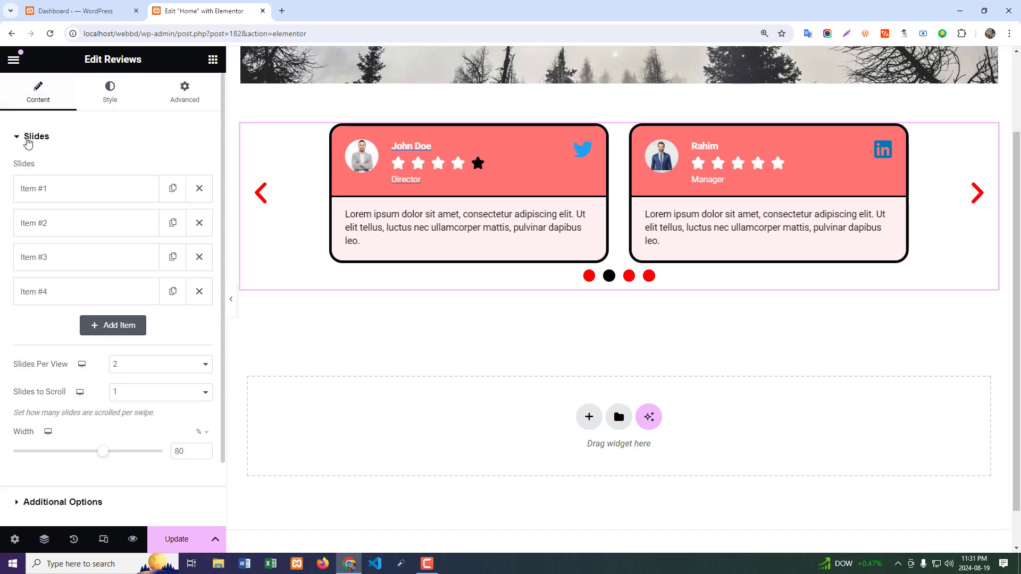
{"action": "left_click", "coordinate": [26, 137]}
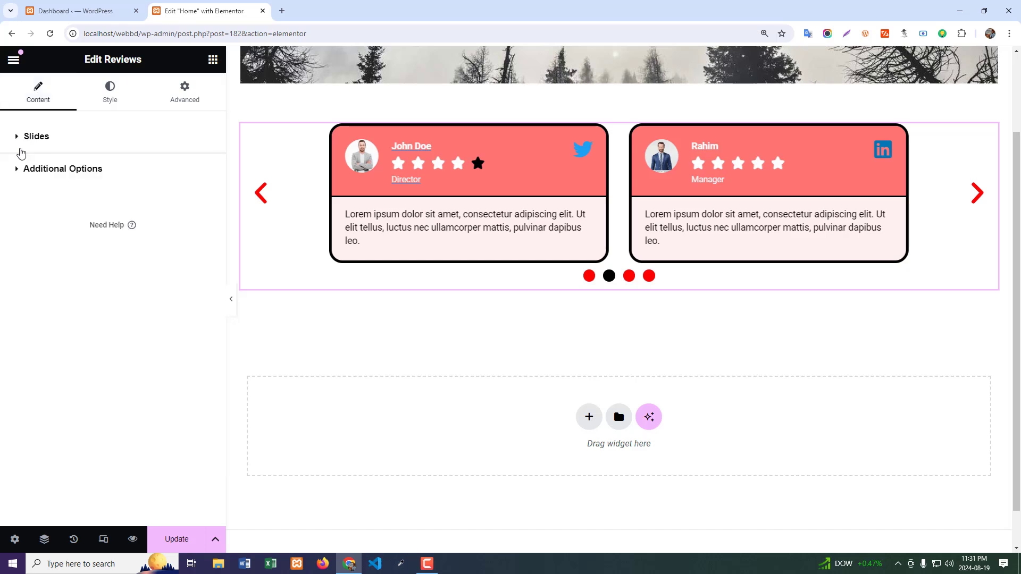
{"action": "left_click", "coordinate": [45, 172]}
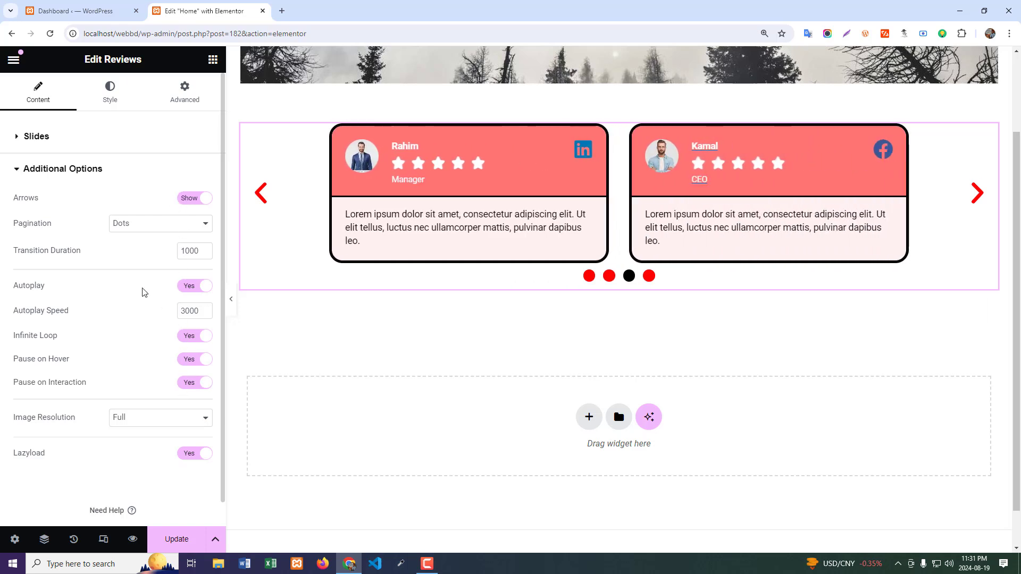
{"action": "left_click", "coordinate": [47, 137]}
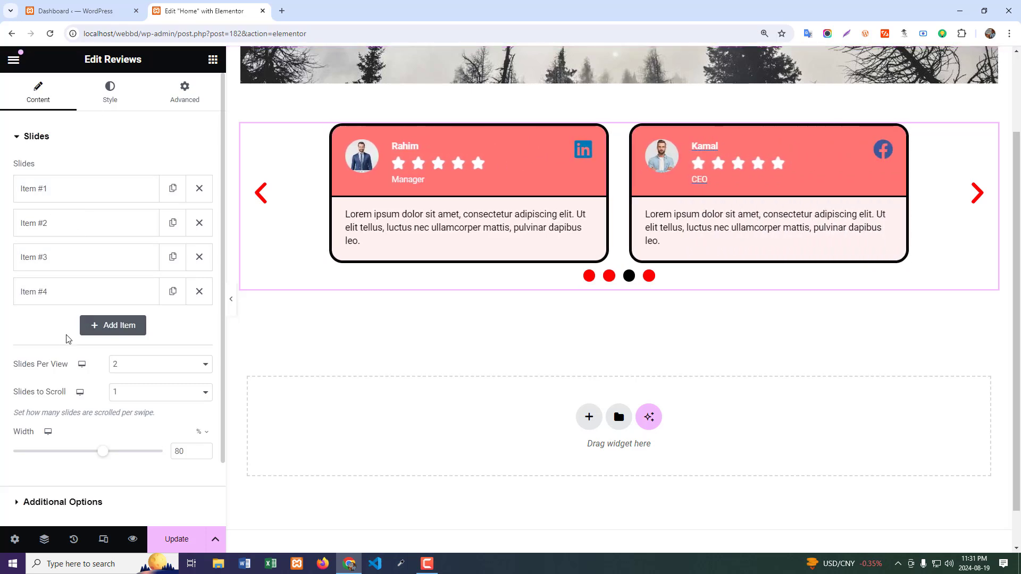
{"action": "left_click", "coordinate": [111, 98]}
{"action": "left_click", "coordinate": [9, 158]}
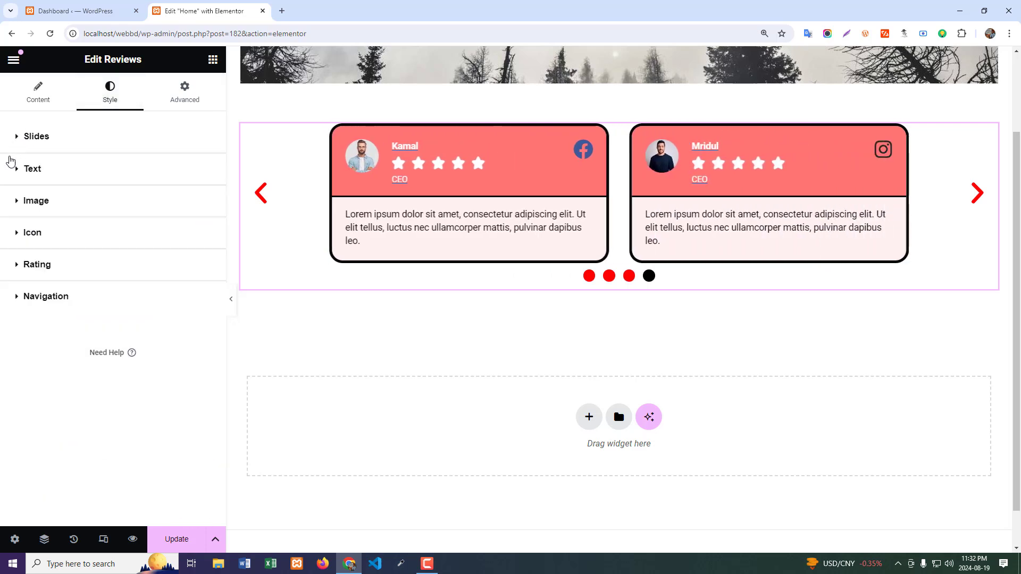